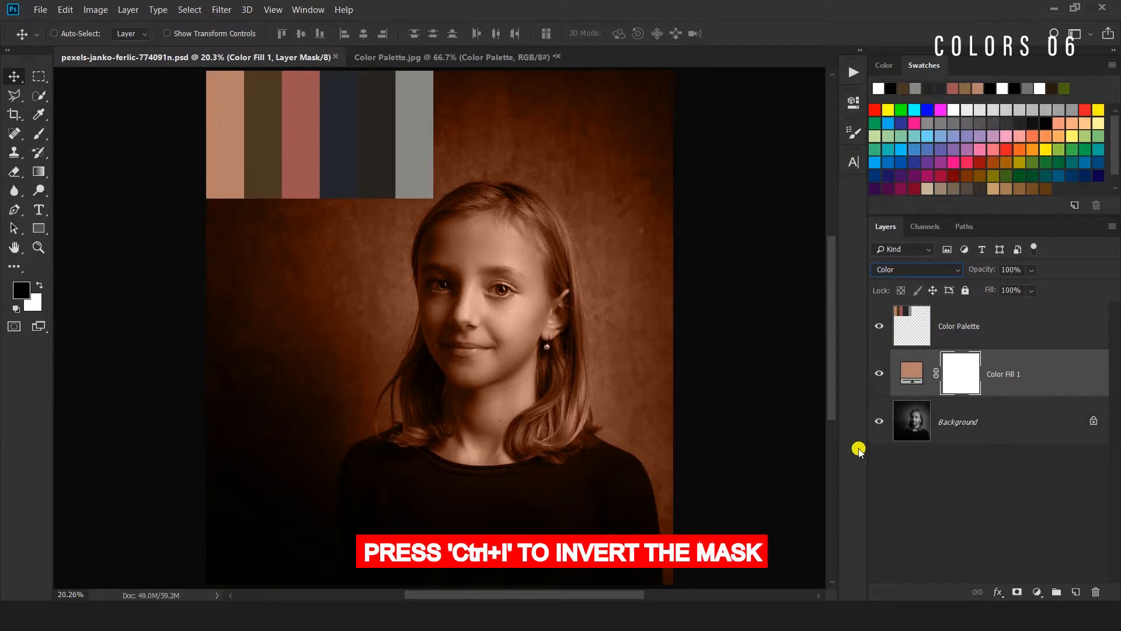
# Invert the Color Fill 1 layer mask to black and ready the Brush tool with white as the foreground color.
pyautogui.hotkey('ctrl', 'i')
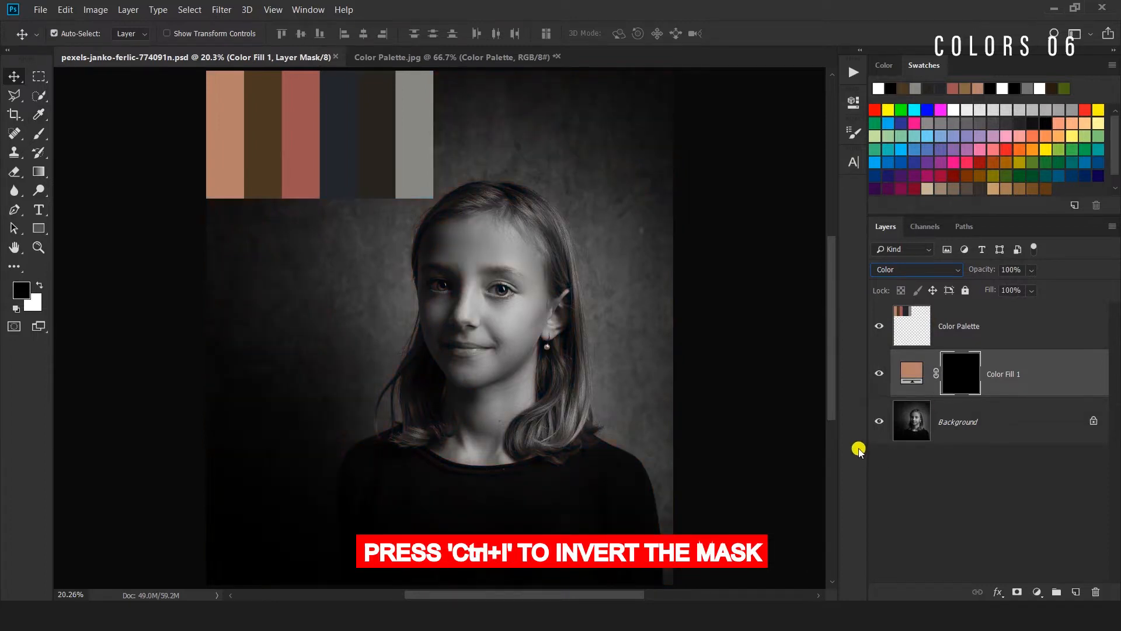
pyautogui.click(40, 134)
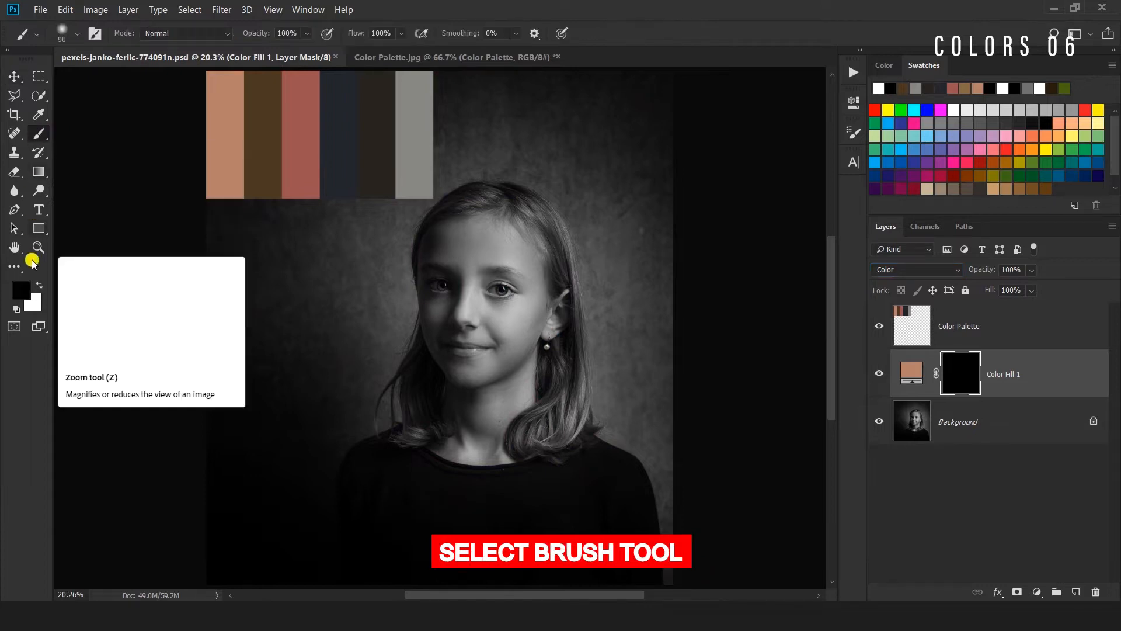
pyautogui.click(39, 286)
pyautogui.click(39, 286)
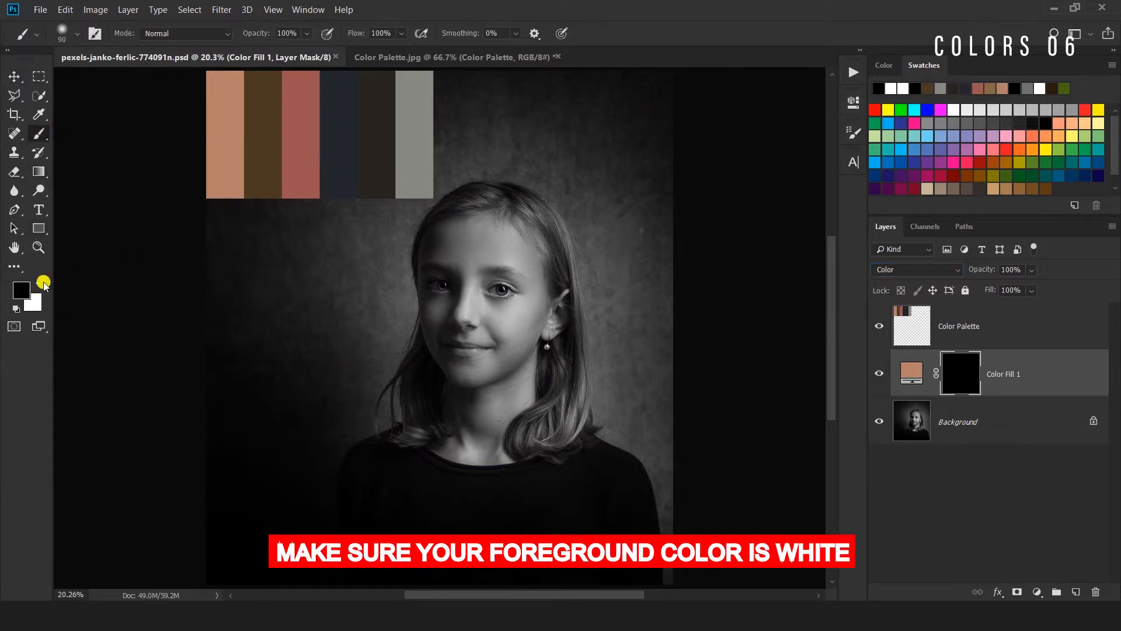
pyautogui.click(39, 285)
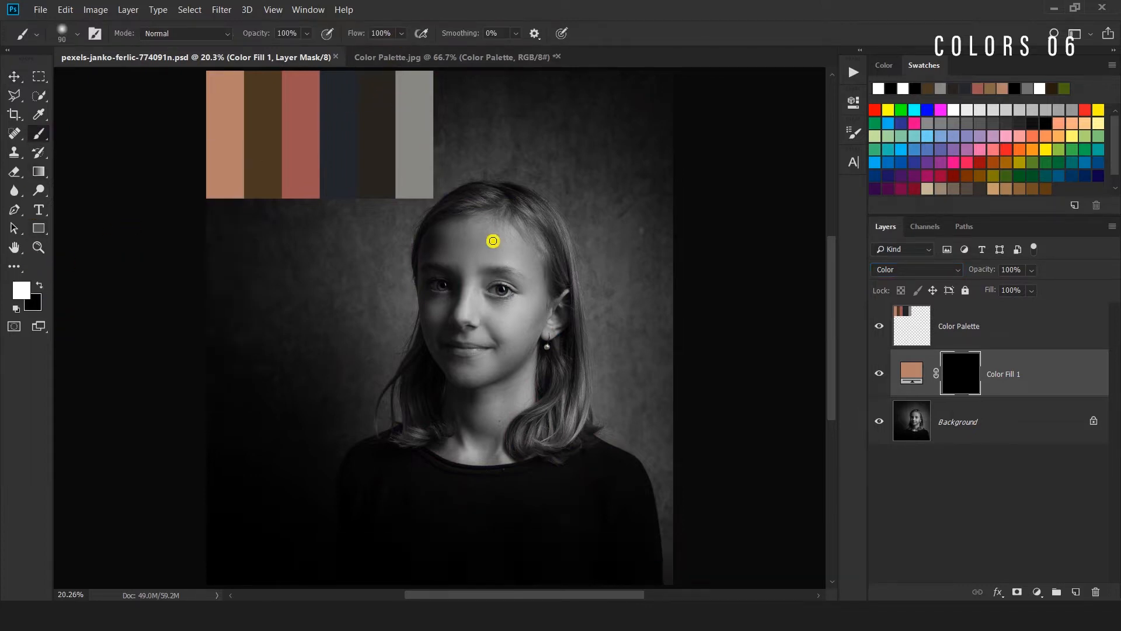
# Paint the face in white on the Color Fill 1 mask, leaving out the eyes, eyebrows and lips.
pyautogui.press('z')
pyautogui.moveTo(468, 243); pyautogui.dragTo(522, 271)
pyautogui.scroll(-3, 522, 270)
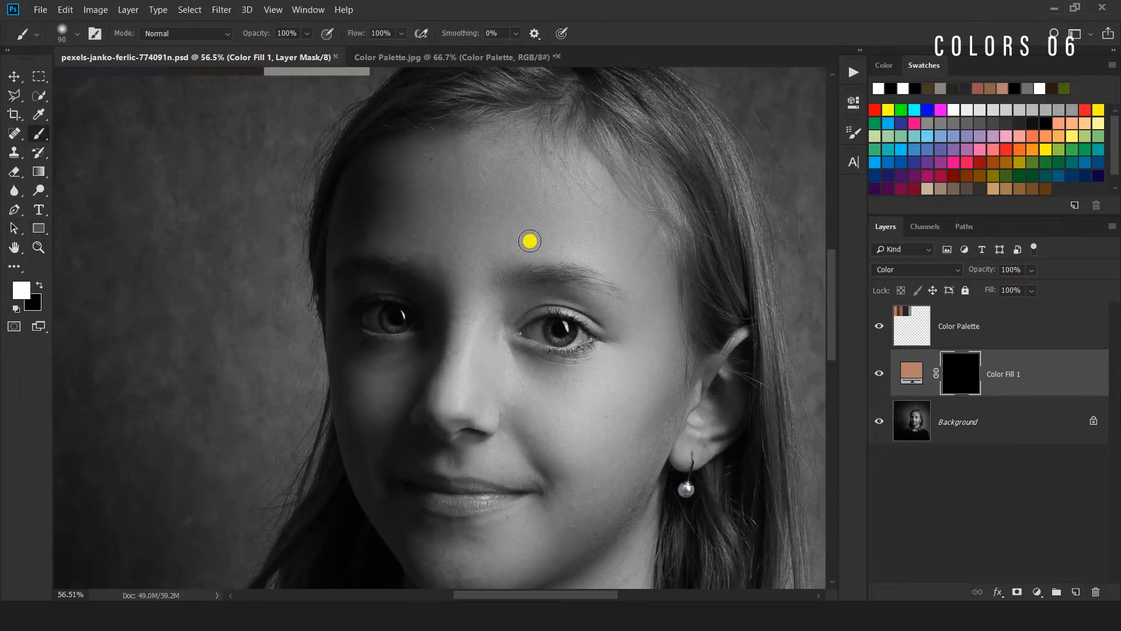
pyautogui.press('b')
pyautogui.scroll(-1, 396, 202)
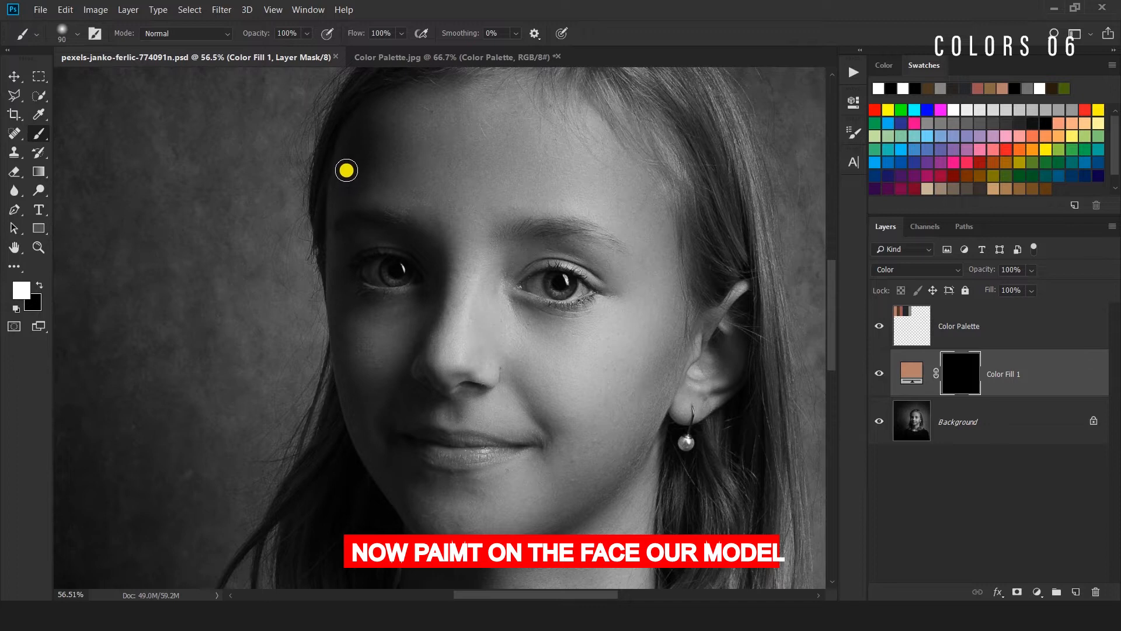
pyautogui.moveTo(348, 165)
pyautogui.mouseDown()
pyautogui.moveTo(393, 124)
pyautogui.moveTo(433, 121)
pyautogui.moveTo(593, 170)
pyautogui.mouseUp()
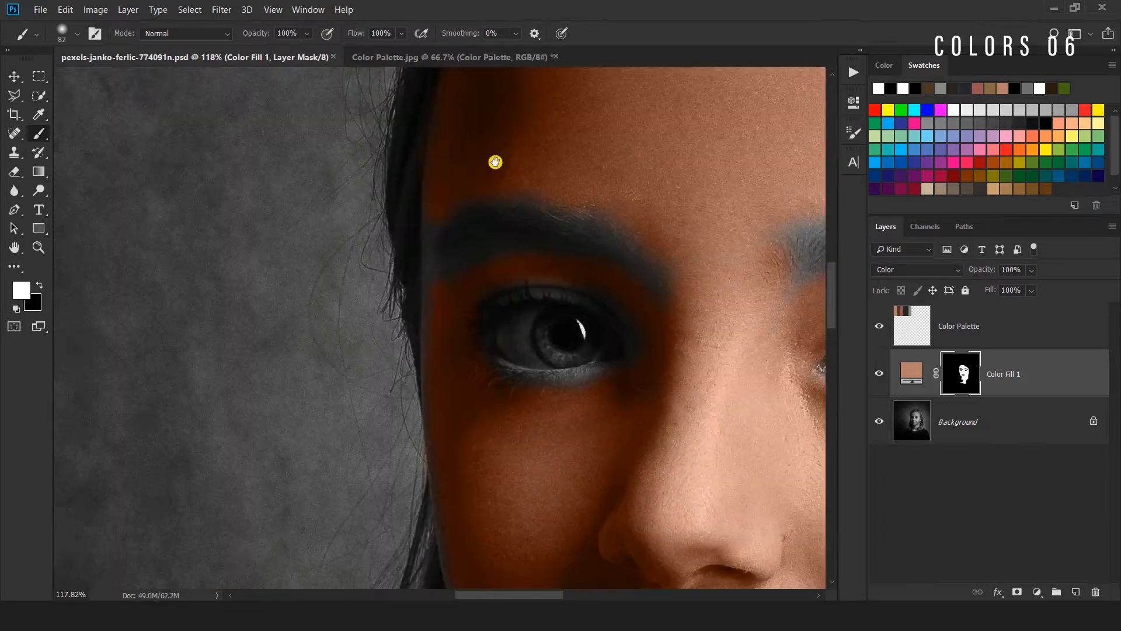
# Fill in the skin color along the shadowed face edge and jawline with a brush of about 22 px.
pyautogui.press('[')
pyautogui.press('[')
pyautogui.press('[')
pyautogui.scroll(3, 418, 190)
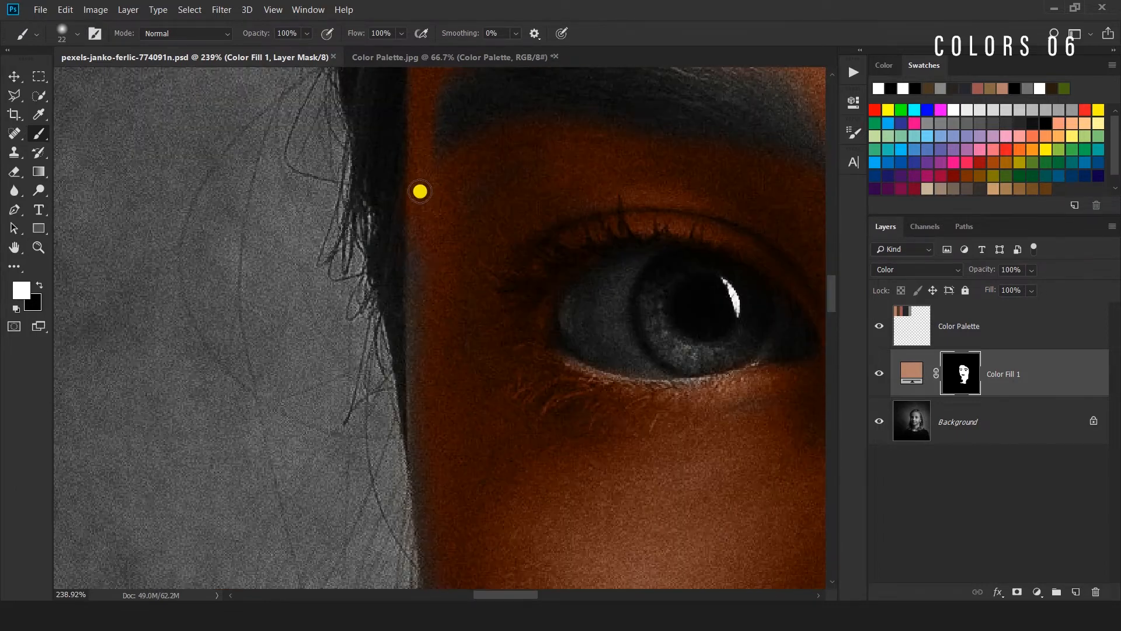
pyautogui.scroll(-5, 445, 273)
pyautogui.press('[')
pyautogui.press('[')
pyautogui.press('[')
pyautogui.moveTo(574, 324); pyautogui.dragTo(754, 555)
pyautogui.moveTo(631, 389); pyautogui.dragTo(455, 210)
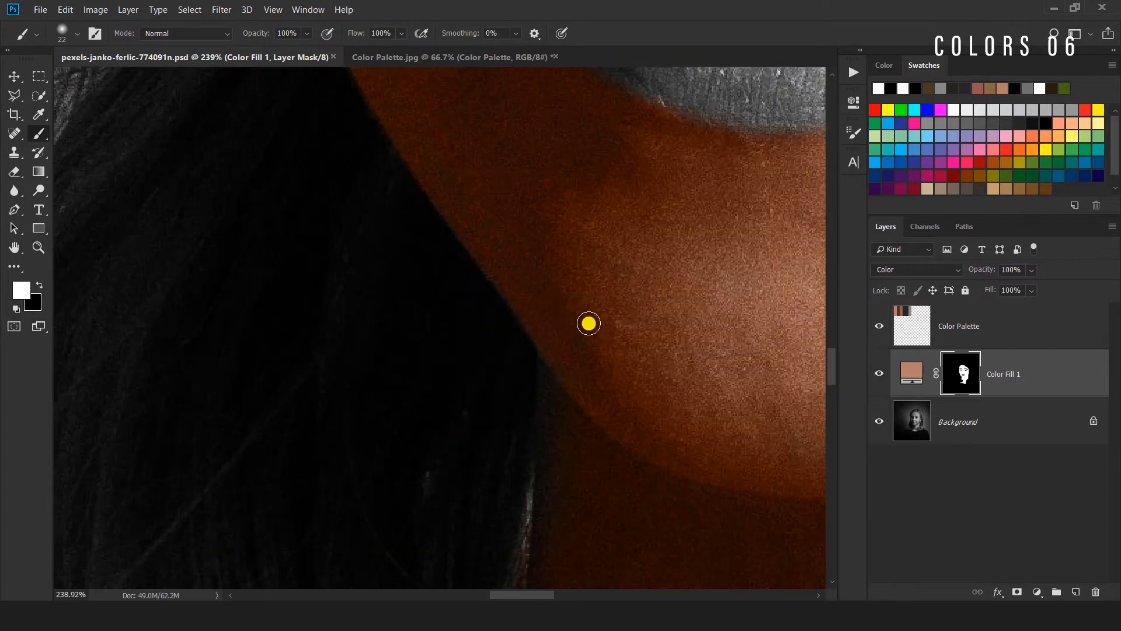
# Paint the neck skin on the mask up to the edge of the hair, using a brush of about 36 px.
pyautogui.moveTo(590, 479); pyautogui.dragTo(584, 147)
pyautogui.moveTo(608, 496); pyautogui.dragTo(596, 164)
pyautogui.moveTo(698, 410)
pyautogui.mouseDown()
pyautogui.moveTo(363, 350)
pyautogui.moveTo(438, 333)
pyautogui.moveTo(493, 350)
pyautogui.moveTo(611, 302)
pyautogui.mouseUp()
pyautogui.press(']')
pyautogui.scroll(10, 476, 221)
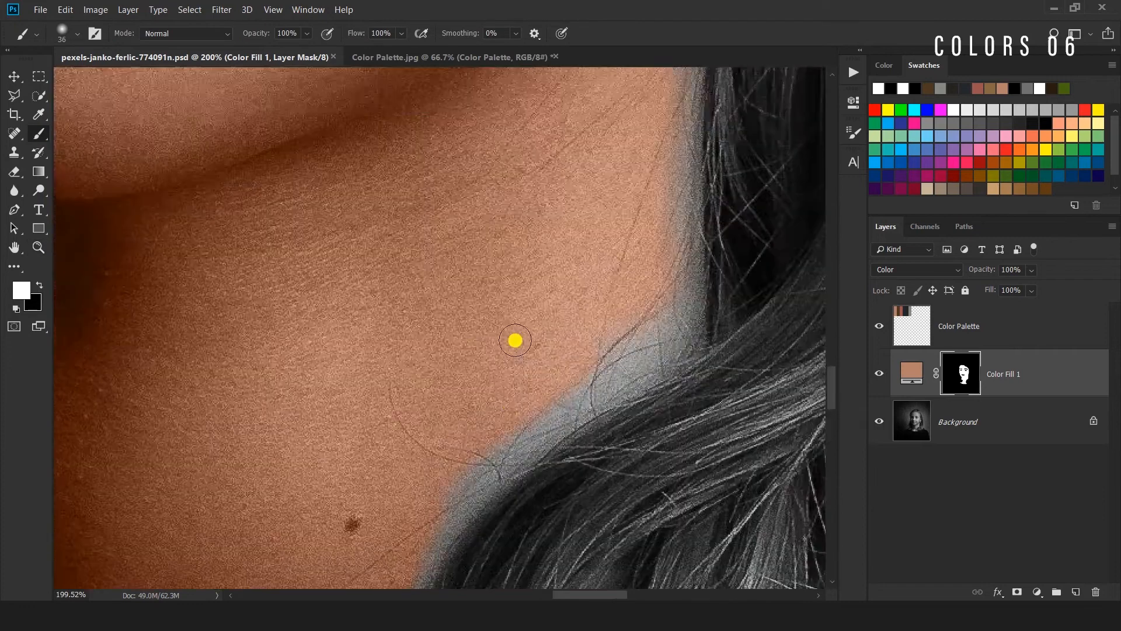
pyautogui.press(']')
pyautogui.moveTo(402, 476)
pyautogui.mouseDown()
pyautogui.moveTo(500, 388)
pyautogui.moveTo(533, 476)
pyautogui.mouseUp()
pyautogui.press('[')
pyautogui.scroll(2, 533, 475)
pyautogui.moveTo(412, 441); pyautogui.dragTo(613, 410)
# Paint the skin color over the ear with a brush of about 38 px.
pyautogui.scroll(2, 614, 410)
pyautogui.press(']')
pyautogui.moveTo(501, 296); pyautogui.dragTo(491, 337)
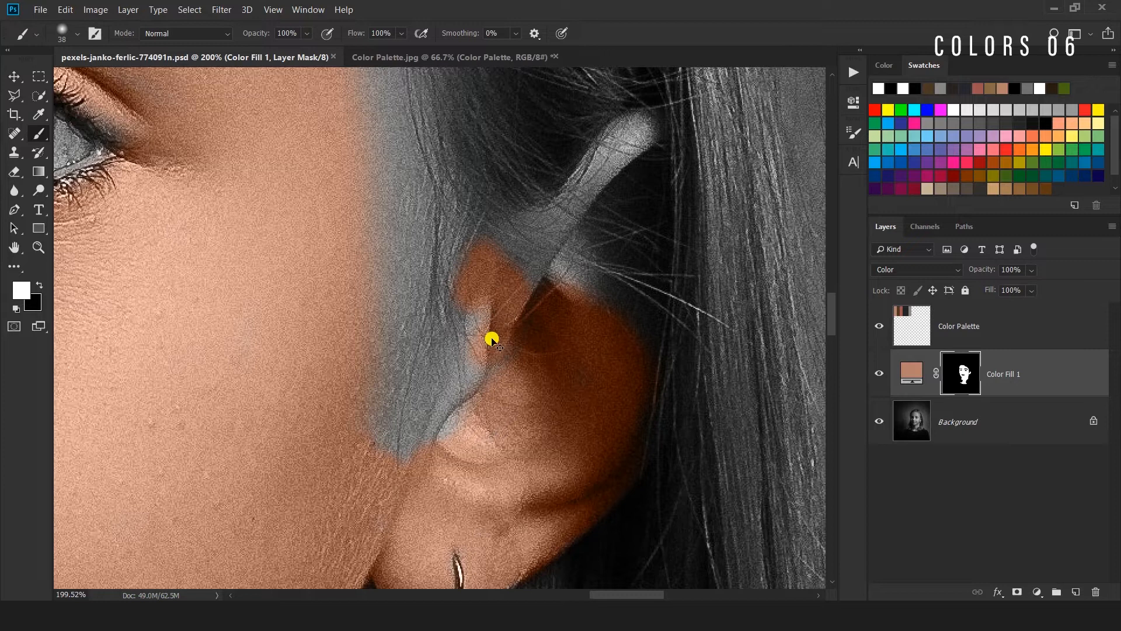
# Lower the brush flow to 15% and softly blend the skin color along the forehead hairline with a 110 px brush.
pyautogui.hotkey('ctrl', '0')
pyautogui.hotkey('ctrl', 'space')
pyautogui.moveTo(508, 233)
pyautogui.mouseDown()
pyautogui.moveTo(560, 253)
pyautogui.moveTo(451, 206)
pyautogui.mouseUp()
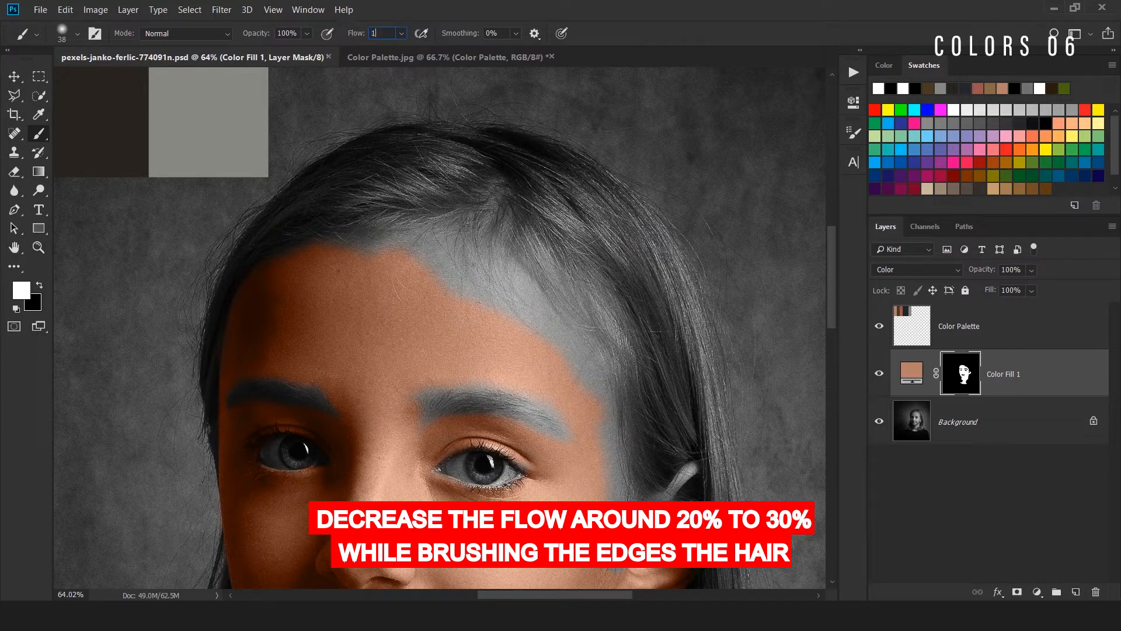
pyautogui.hotkey('ctrl', 'space')
pyautogui.moveTo(385, 244)
pyautogui.mouseDown()
pyautogui.moveTo(403, 255)
pyautogui.moveTo(394, 245)
pyautogui.moveTo(408, 240)
pyautogui.moveTo(374, 272)
pyautogui.mouseUp()
pyautogui.moveTo(210, 300)
pyautogui.mouseDown()
pyautogui.moveTo(316, 257)
pyautogui.moveTo(444, 251)
pyautogui.moveTo(462, 262)
pyautogui.moveTo(464, 287)
pyautogui.moveTo(522, 263)
pyautogui.mouseUp()
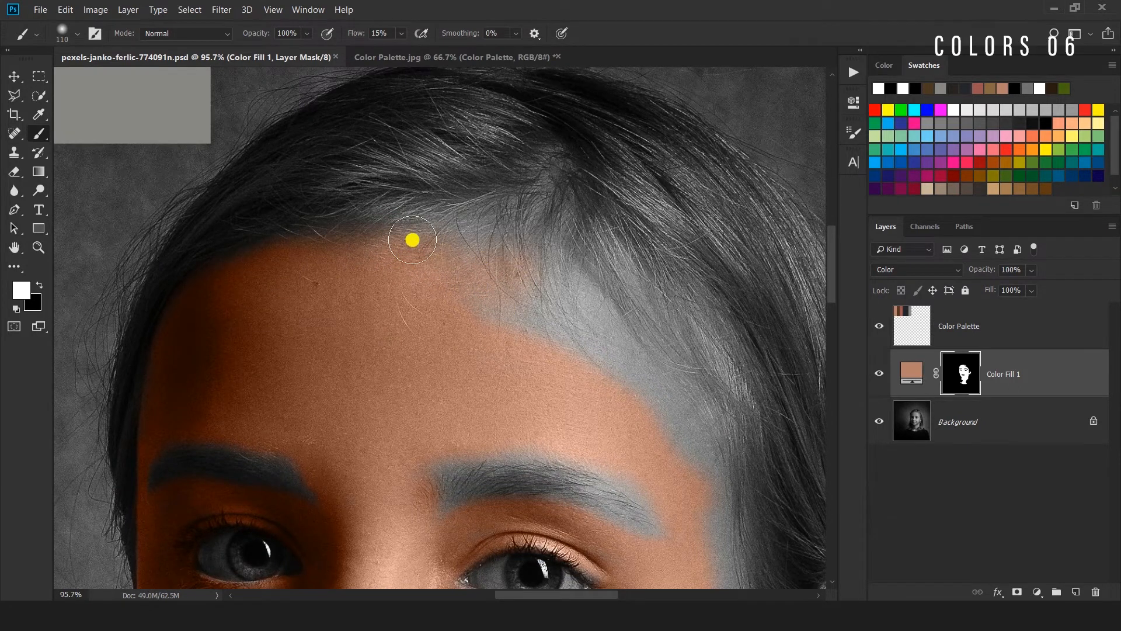
# Blend the skin color into the hairline down the temple toward the ear at 15% flow.
pyautogui.scroll(-5, 475, 310)
pyautogui.press(']')
pyautogui.press(']')
pyautogui.scroll(-2, 621, 398)
pyautogui.hscroll(2, 622, 398)
# Reduce the brush to about 89 px and tint the eyebrow nearest the visible ear with the skin color.
pyautogui.press('[')
pyautogui.press('[')
pyautogui.press('[')
pyautogui.press('[')
pyautogui.press('[')
pyautogui.press('[')
pyautogui.press('[')
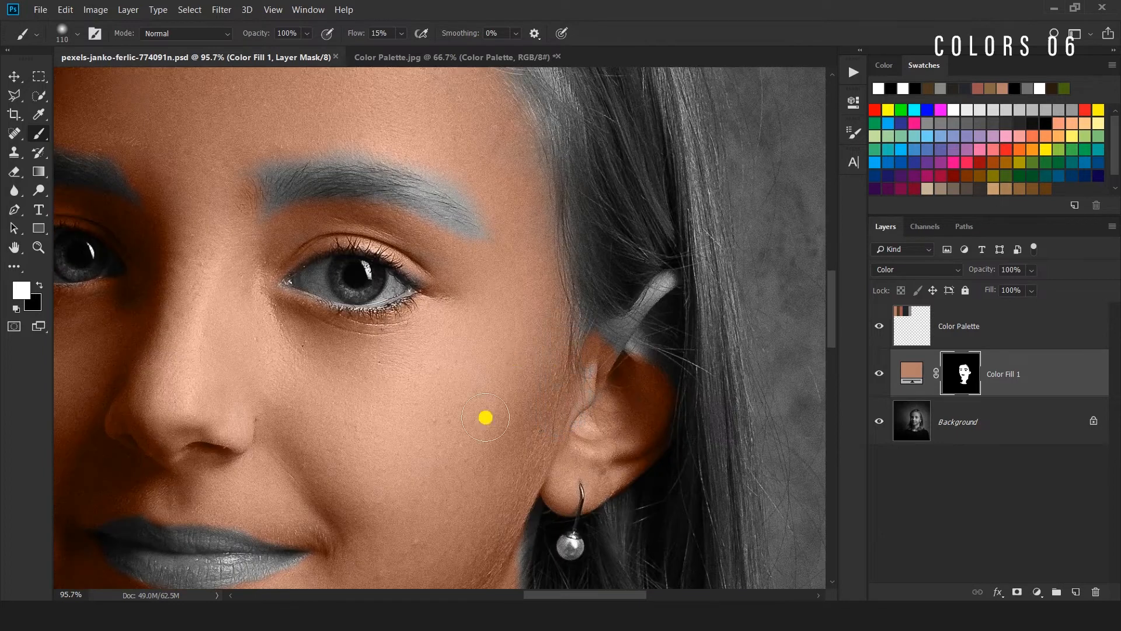
pyautogui.scroll(2, 383, 313)
pyautogui.hscroll(-2, 383, 313)
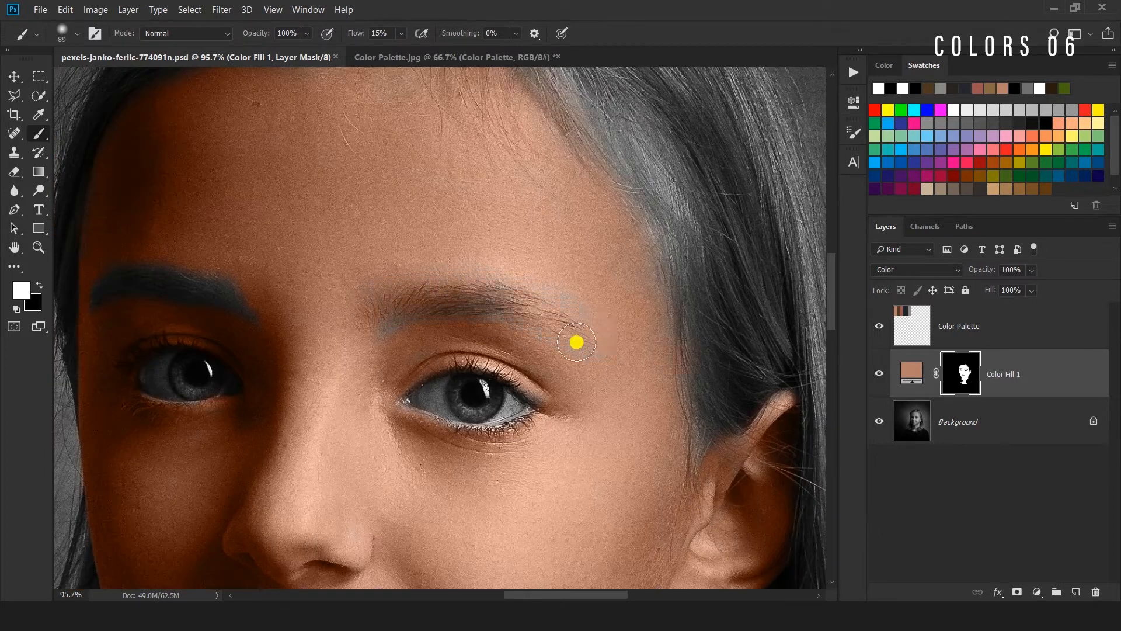
# Blend the skin color along the side of the face and down to the neck with a brush of about 87 px.
pyautogui.hscroll(2, 576, 337)
pyautogui.scroll(-5, 353, 320)
pyautogui.press(']')
pyautogui.press(']')
pyautogui.press(']')
pyautogui.press(']')
pyautogui.press(']')
pyautogui.scroll(-6, 409, 333)
pyautogui.hscroll(2, 468, 393)
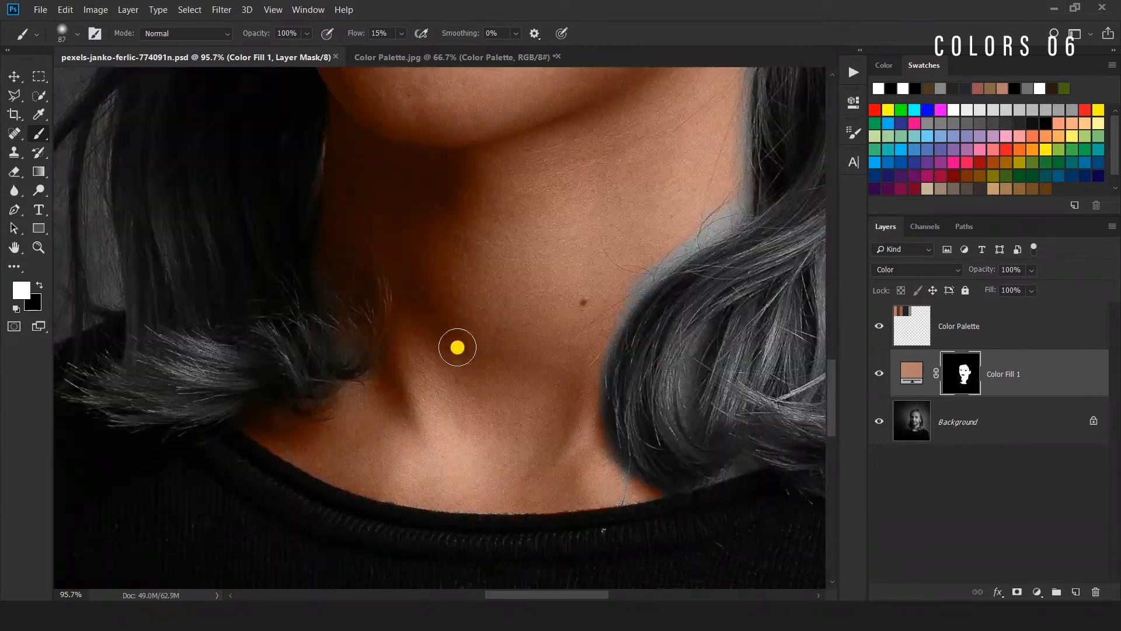
# Touch up the neck edges beside the hair and along the sweater's neckline, reducing the brush to 40 px.
pyautogui.scroll(4, 455, 346)
pyautogui.scroll(-2, 699, 187)
pyautogui.scroll(-3, 651, 349)
pyautogui.press('[')
pyautogui.press('[')
pyautogui.press('[')
pyautogui.press('[')
pyautogui.press('[')
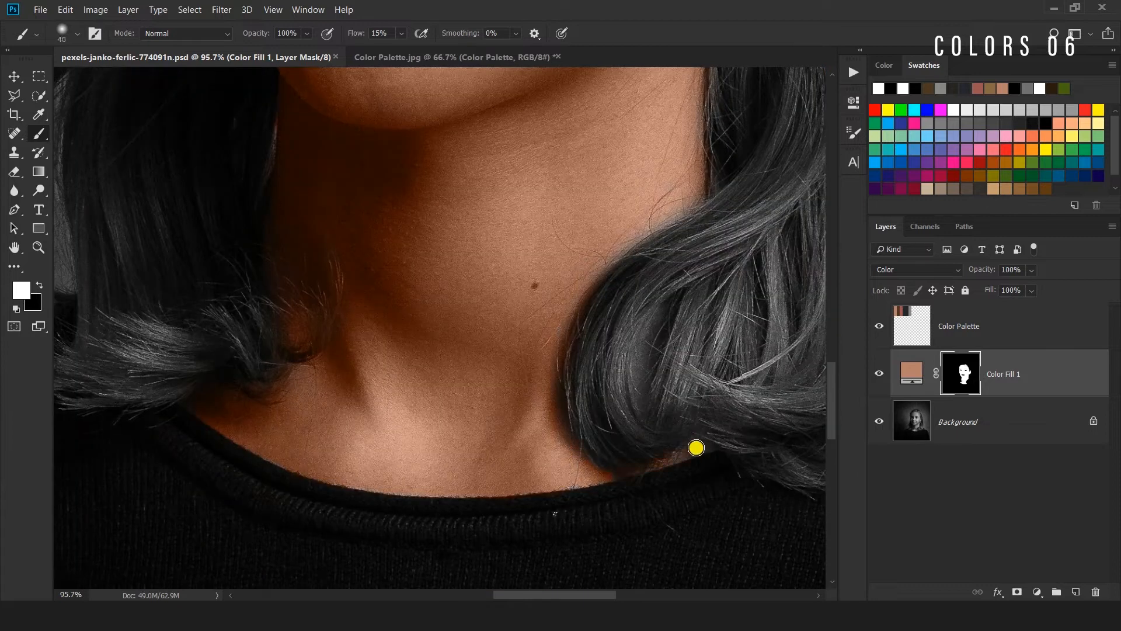
pyautogui.scroll(1, 673, 457)
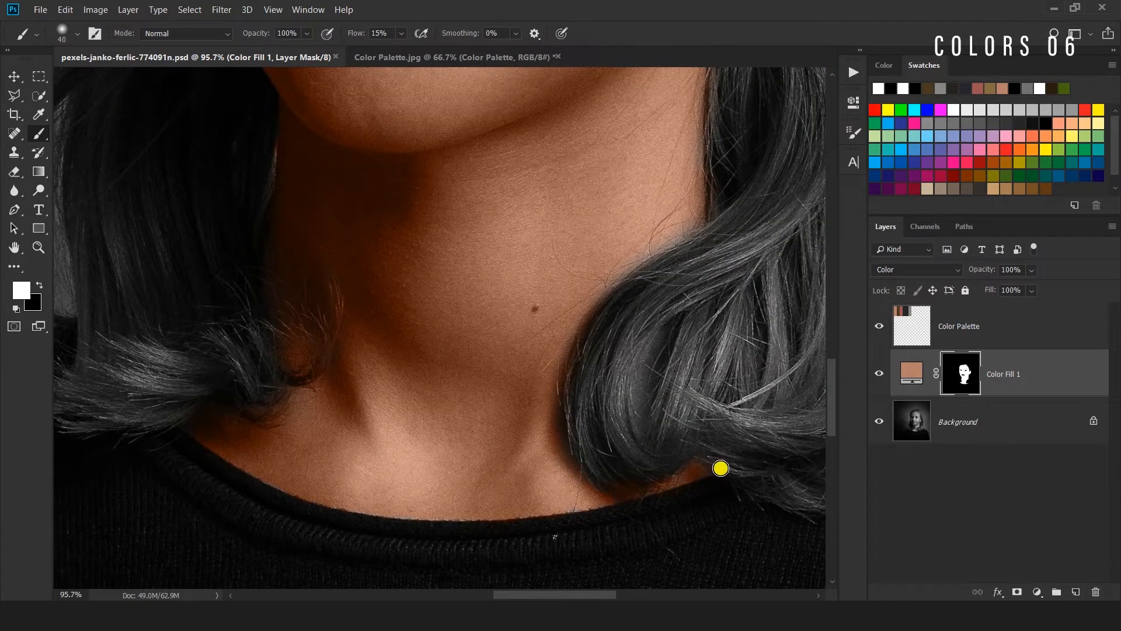
pyautogui.moveTo(754, 397); pyautogui.dragTo(654, 377)
# Fade Color Fill 1 out of the shadows with Blend If, raising the Underlying Layer black slider to 29 and splitting it.
pyautogui.hotkey('ctrl', '0')
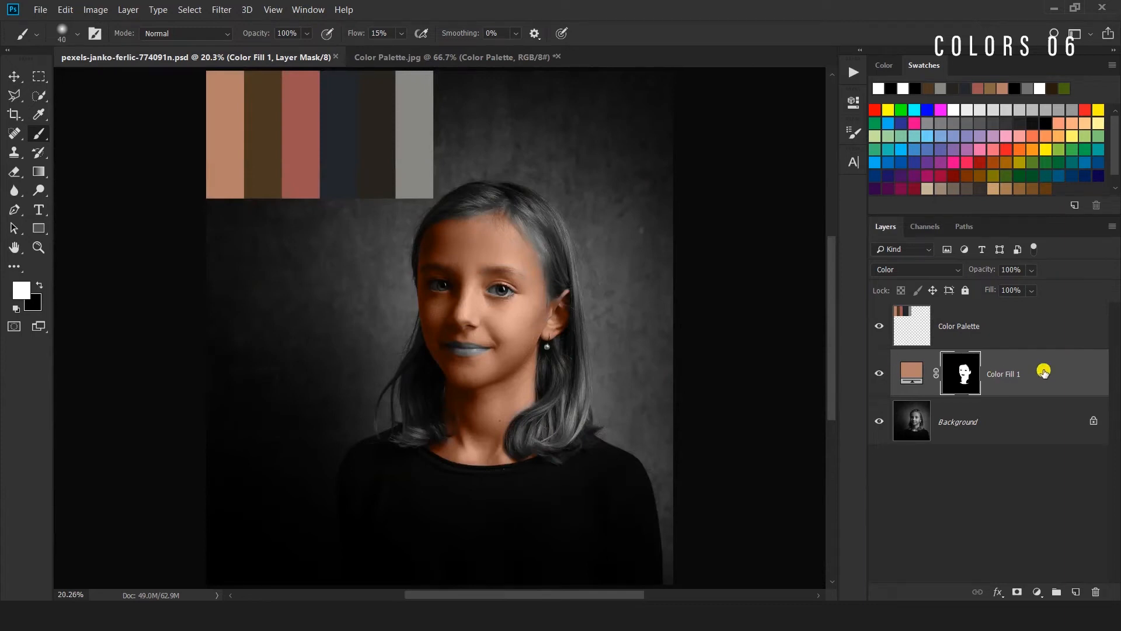
pyautogui.doubleClick(1072, 372)
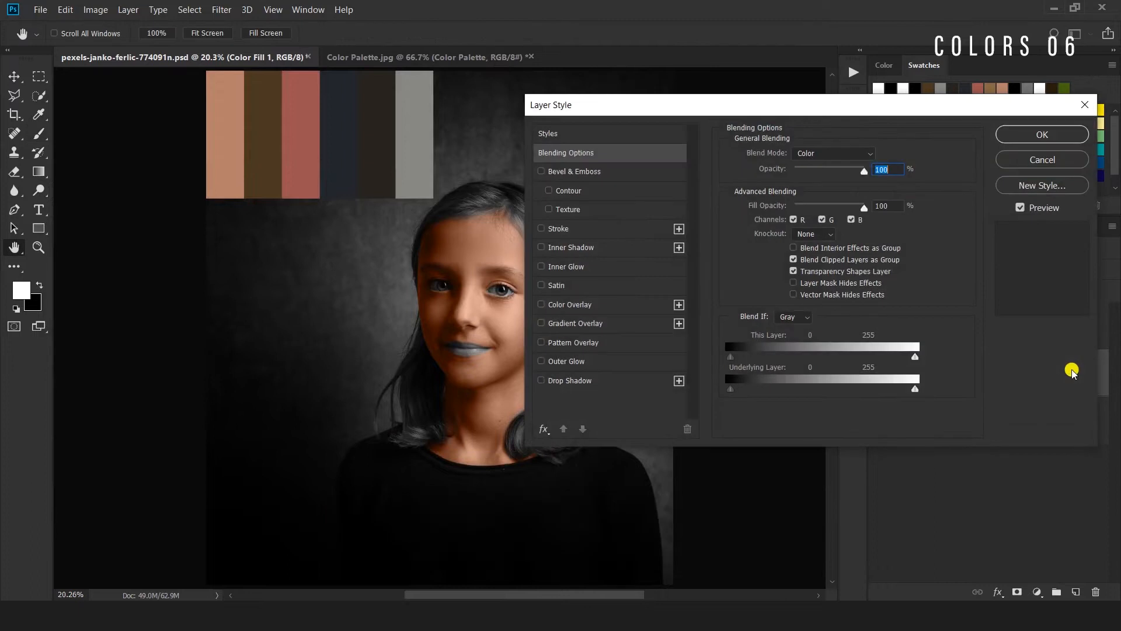
pyautogui.moveTo(483, 400); pyautogui.dragTo(418, 390)
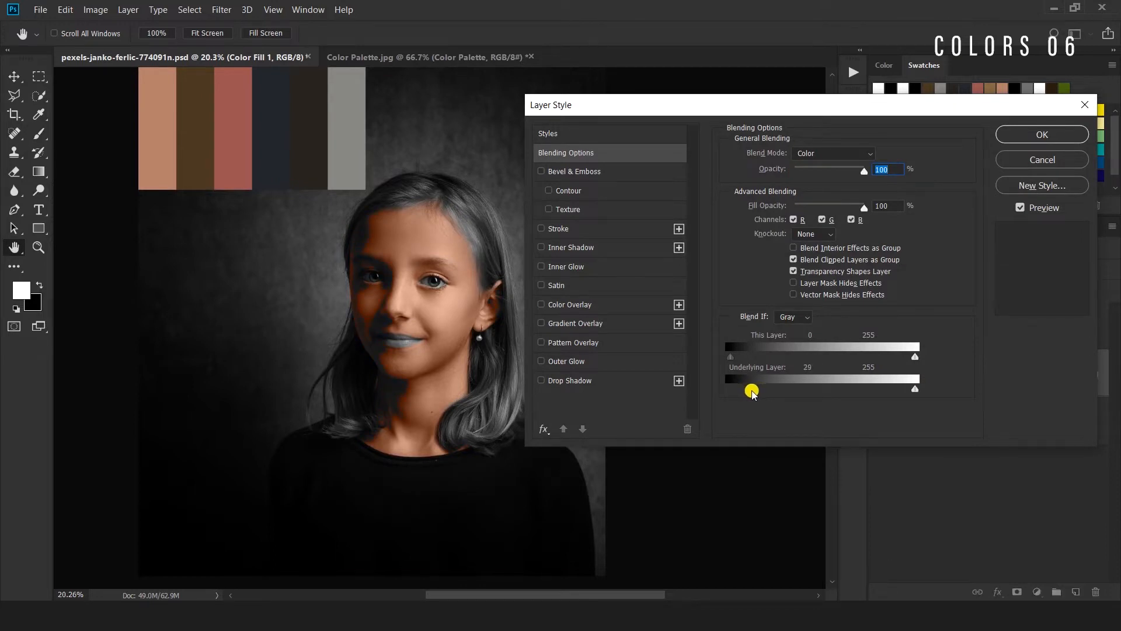
pyautogui.press('alt')
pyautogui.click(1013, 136)
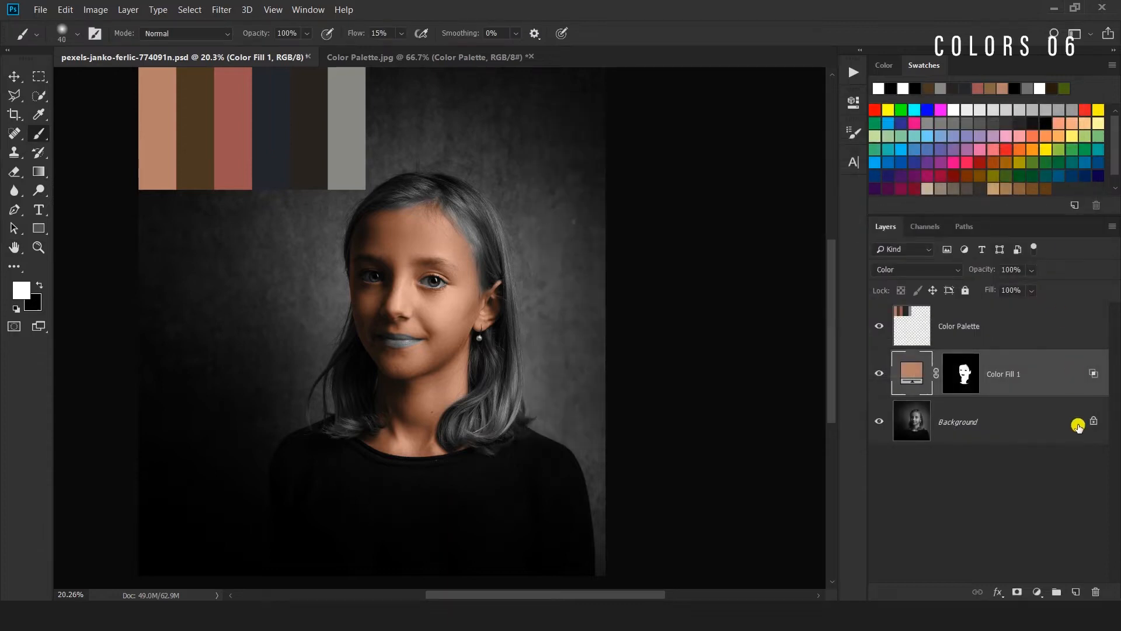
# Add a Curves adjustment clipped to Color Fill 1 and lower the red channel's midtones to input 146, output 134.
pyautogui.click(1051, 593)
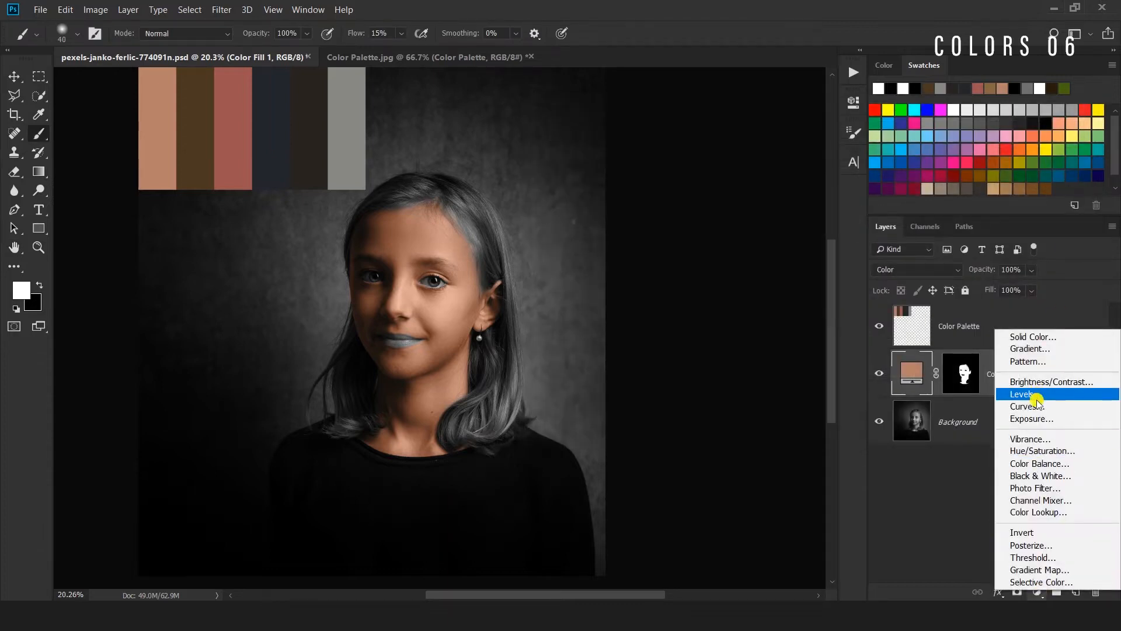
pyautogui.click(1037, 407)
pyautogui.click(727, 384)
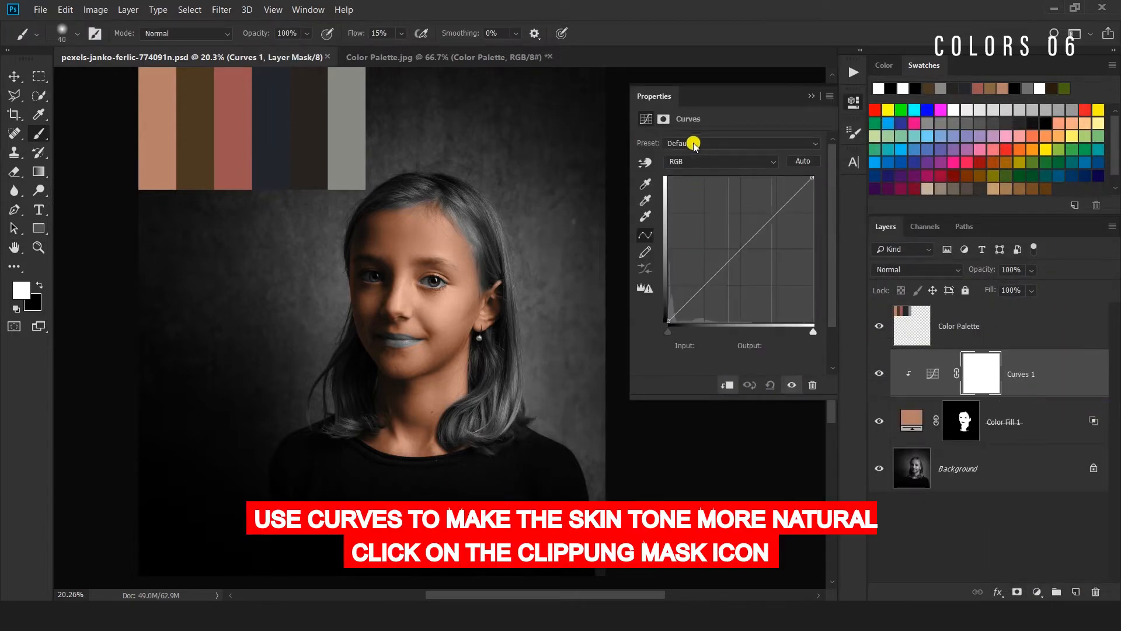
pyautogui.click(695, 161)
pyautogui.click(700, 186)
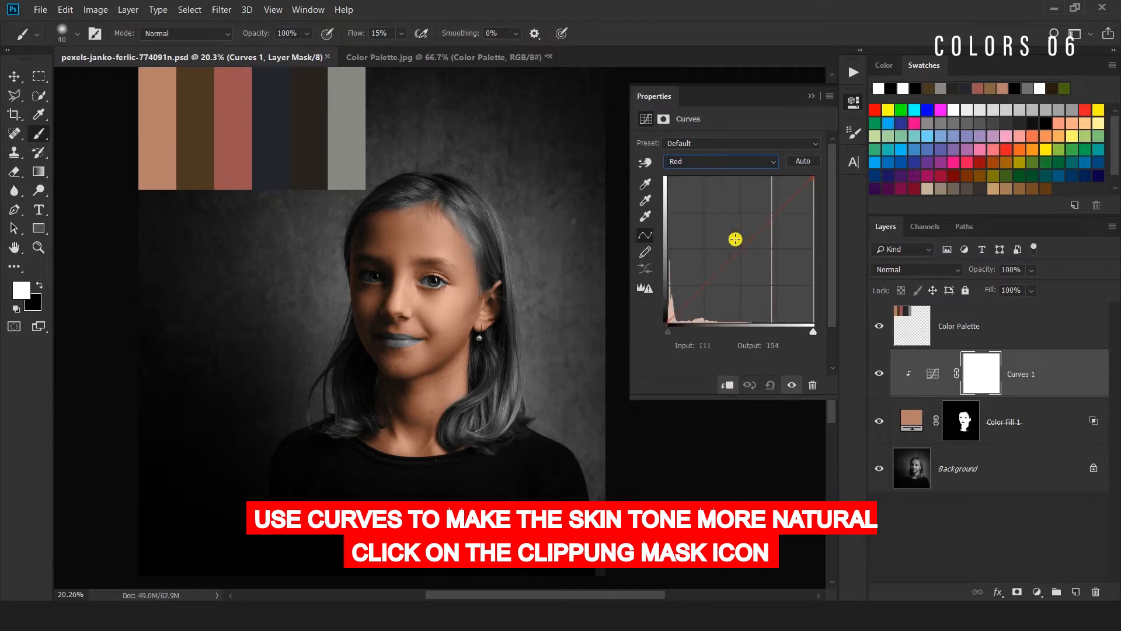
pyautogui.moveTo(748, 247); pyautogui.dragTo(748, 239)
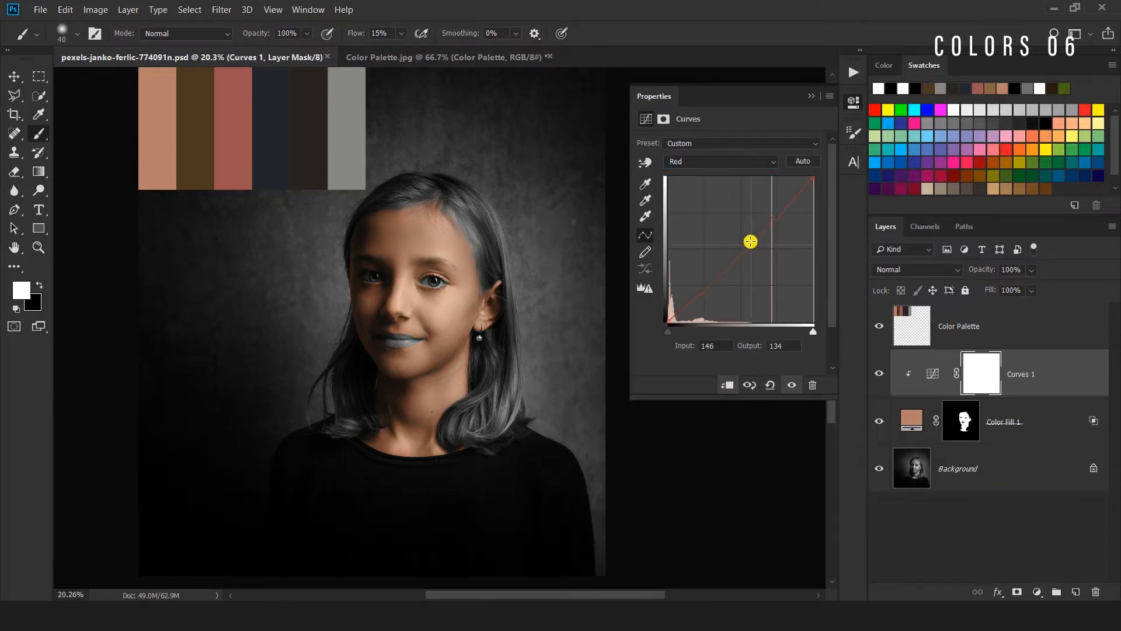
pyautogui.click(813, 98)
# Refine the Color Fill 1 mask along the forehead hairline with a soft brush of about 143 px.
pyautogui.click(959, 427)
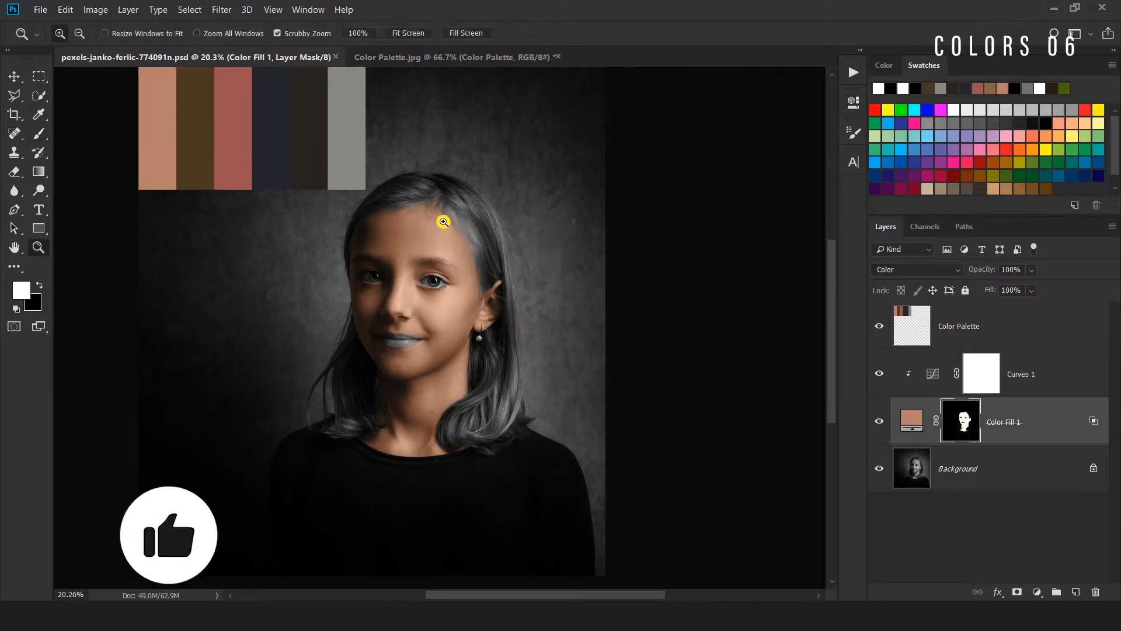
pyautogui.scroll(5, 452, 225)
pyautogui.press('[')
pyautogui.press('[')
pyautogui.press('[')
pyautogui.press('[')
pyautogui.press('[')
pyautogui.press('[')
pyautogui.press('[')
pyautogui.press('[')
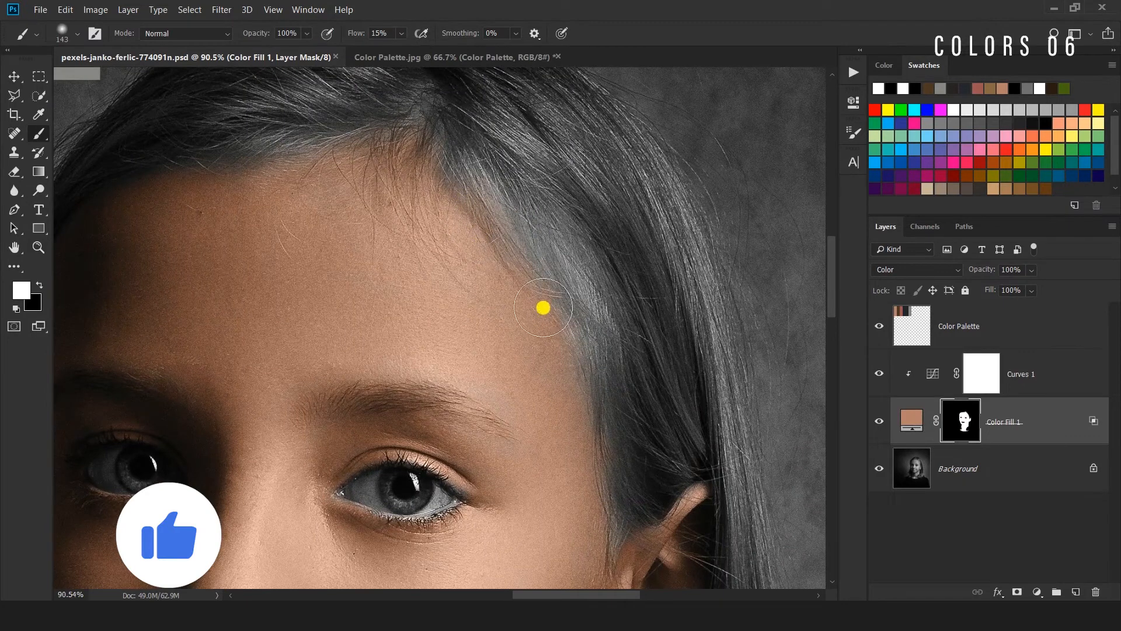
# Touch up the Color Fill 1 mask around the ear, jaw and neck edges with a 58 px brush.
pyautogui.scroll(-5, 543, 305)
pyautogui.press('[')
pyautogui.scroll(-10, 709, 376)
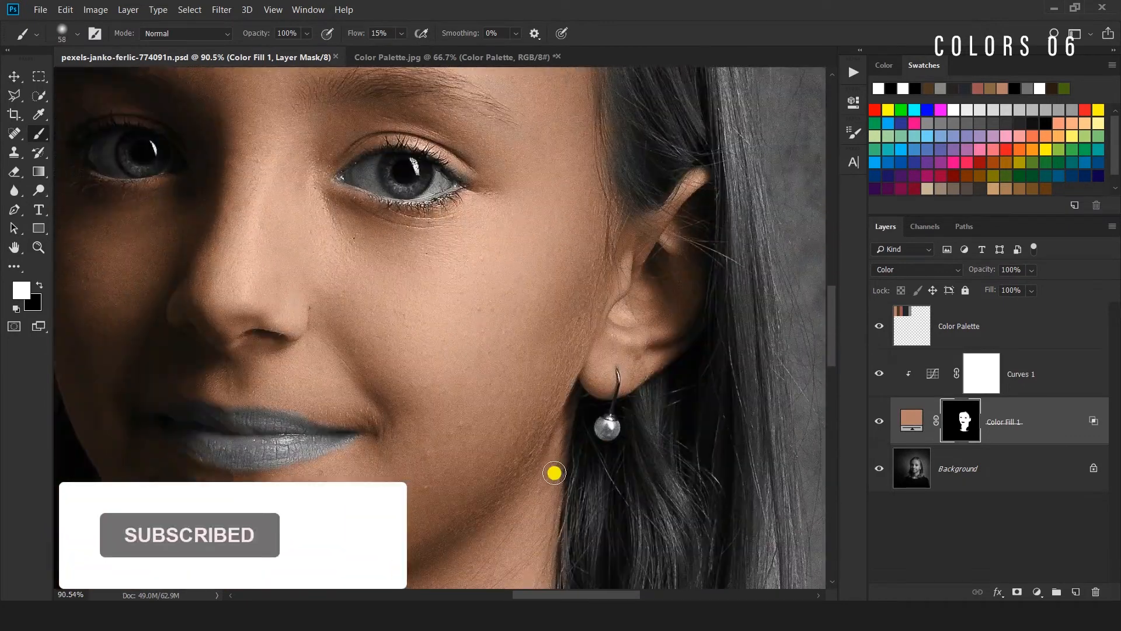
pyautogui.scroll(-2, 278, 432)
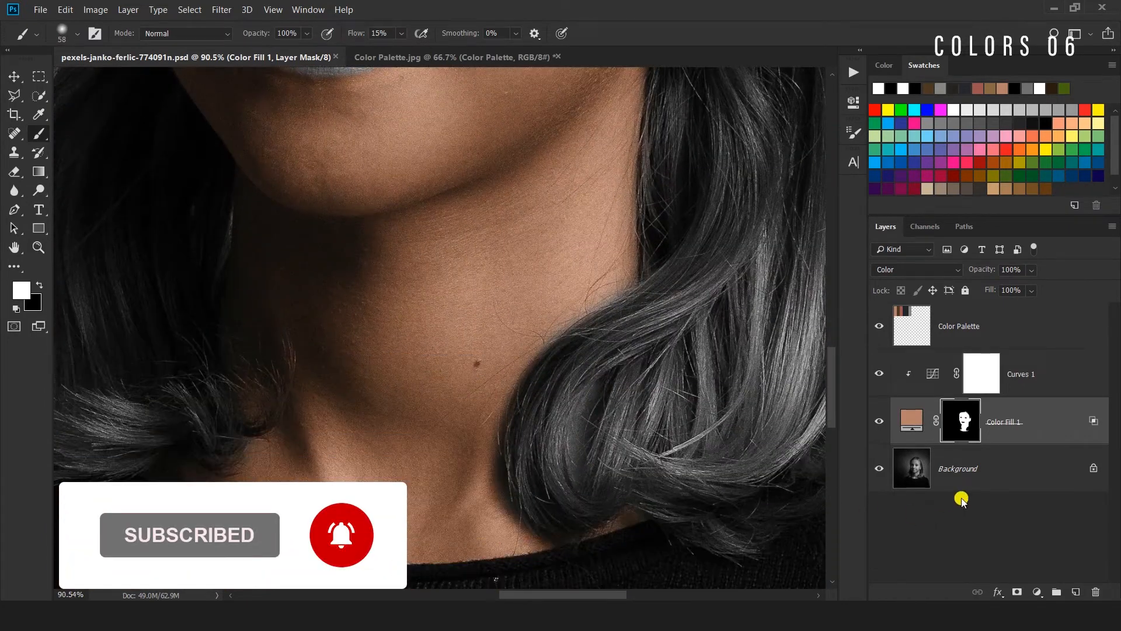
# Add a Solid Color fill layer directly above the Background, sampling the palette's dark brown (4d3823).
pyautogui.click(1033, 490)
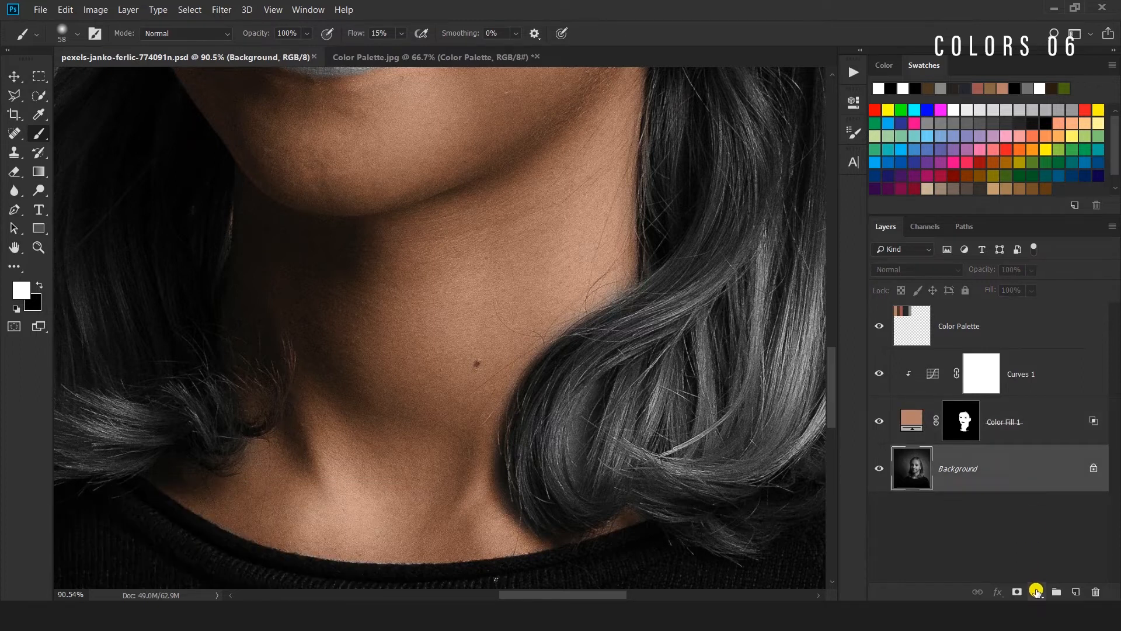
pyautogui.click(1038, 592)
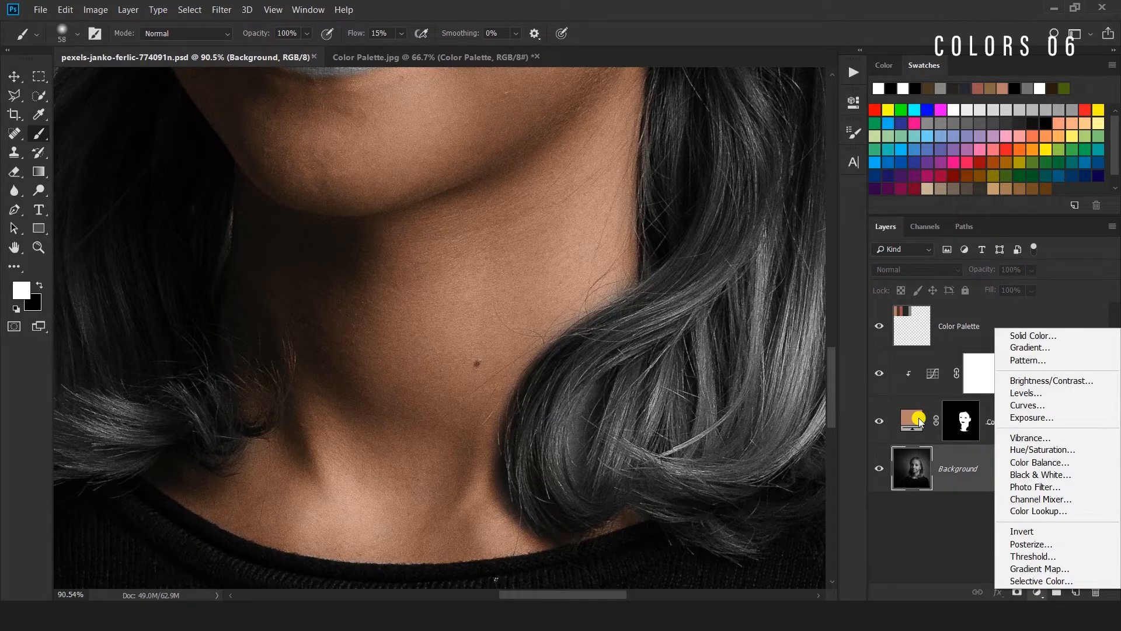
pyautogui.click(925, 543)
pyautogui.hotkey('ctrl', '0')
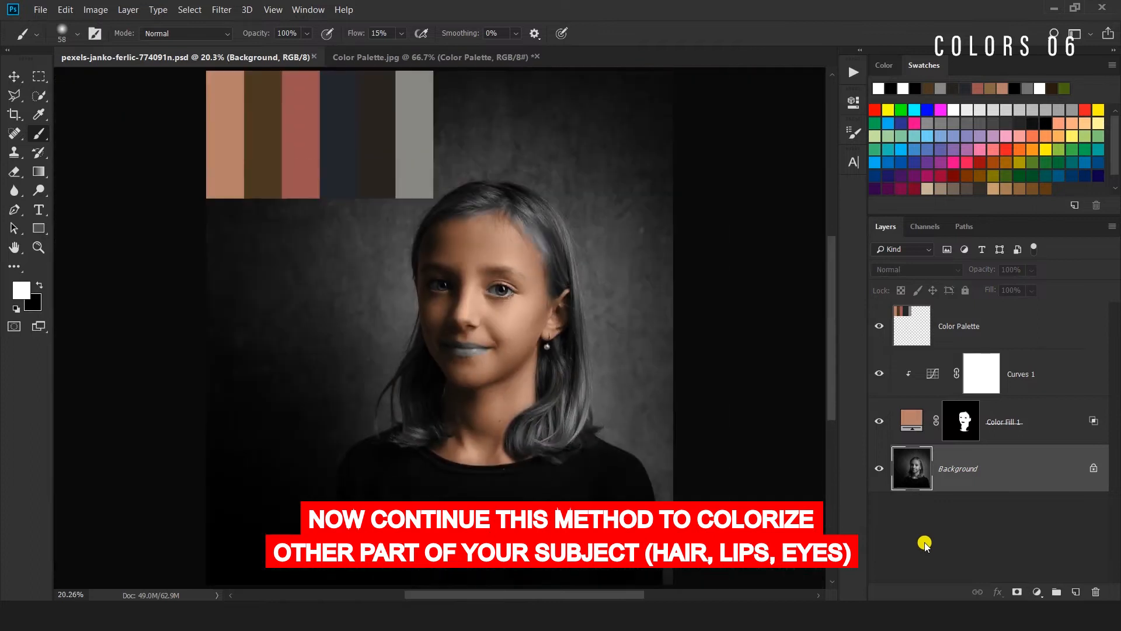
pyautogui.click(1039, 592)
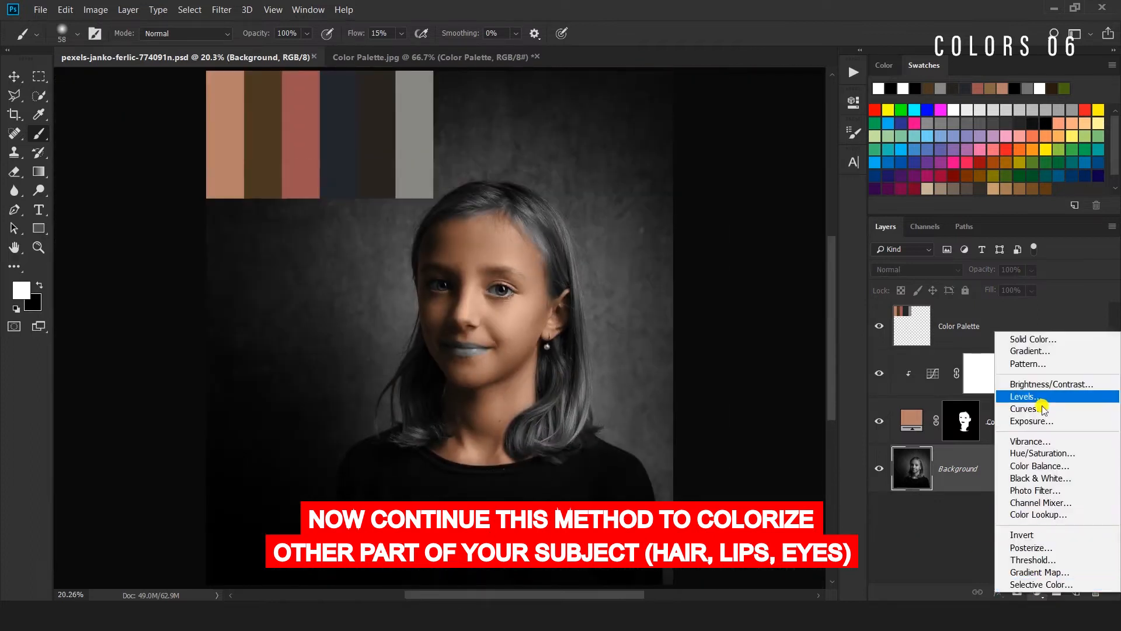
pyautogui.click(1043, 338)
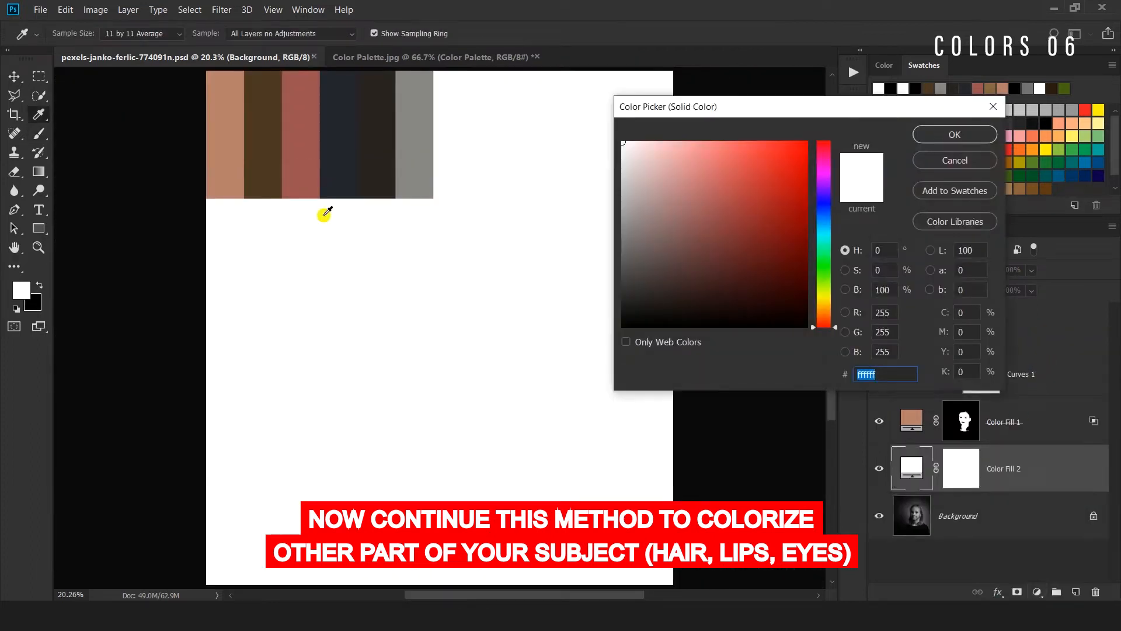
pyautogui.click(270, 153)
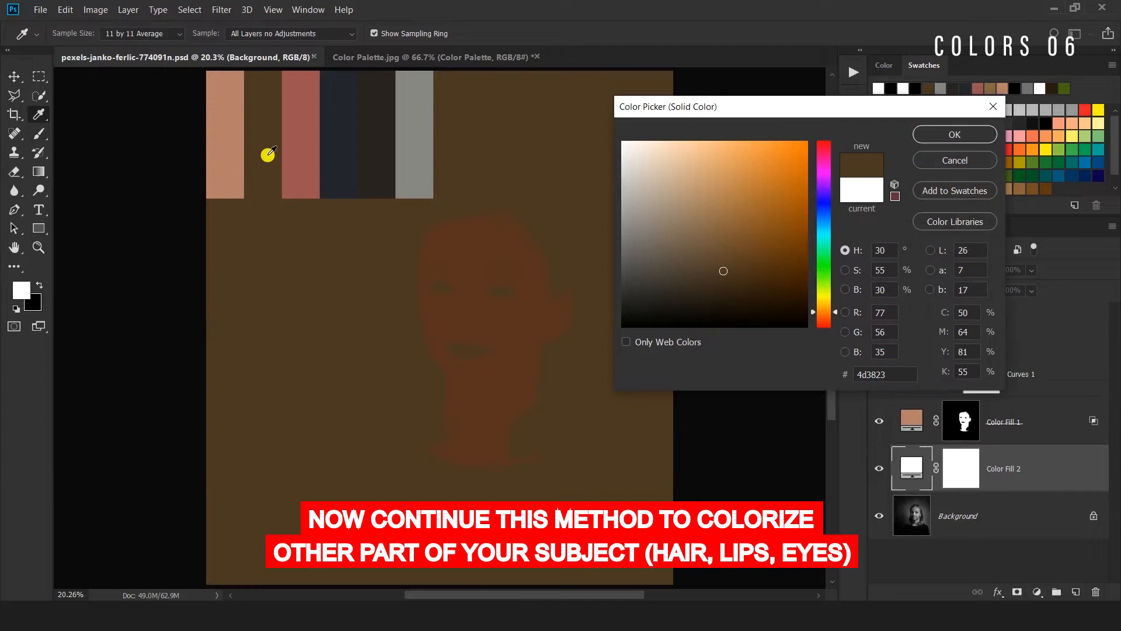
pyautogui.click(929, 135)
# Set Color Fill 2 to the Color blend mode and invert its layer mask to black.
pyautogui.click(929, 270)
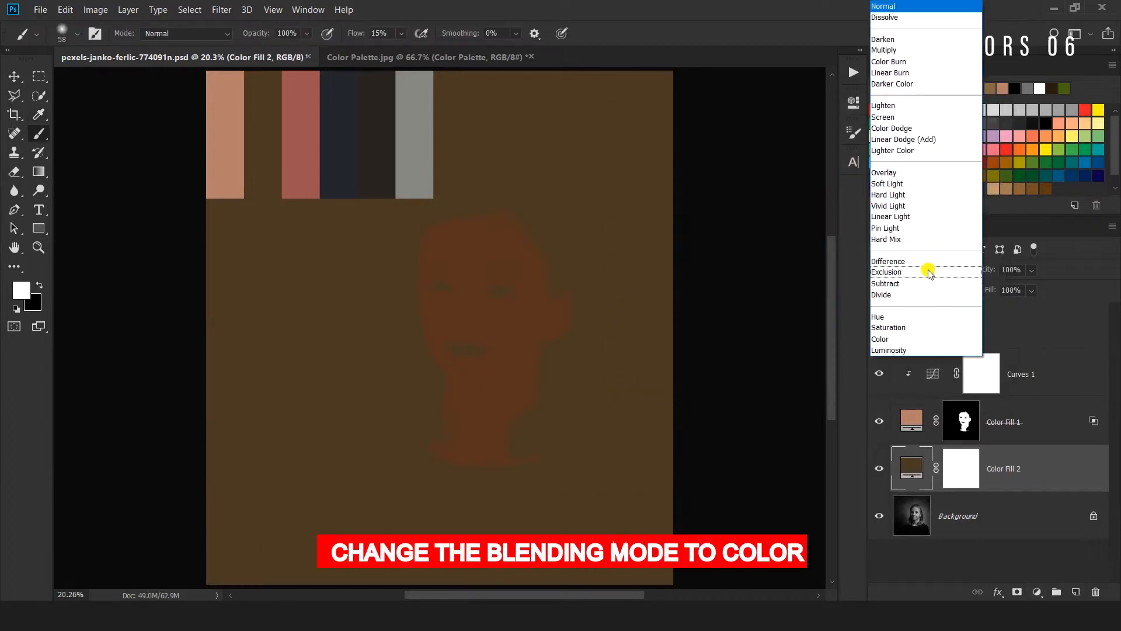
pyautogui.click(909, 334)
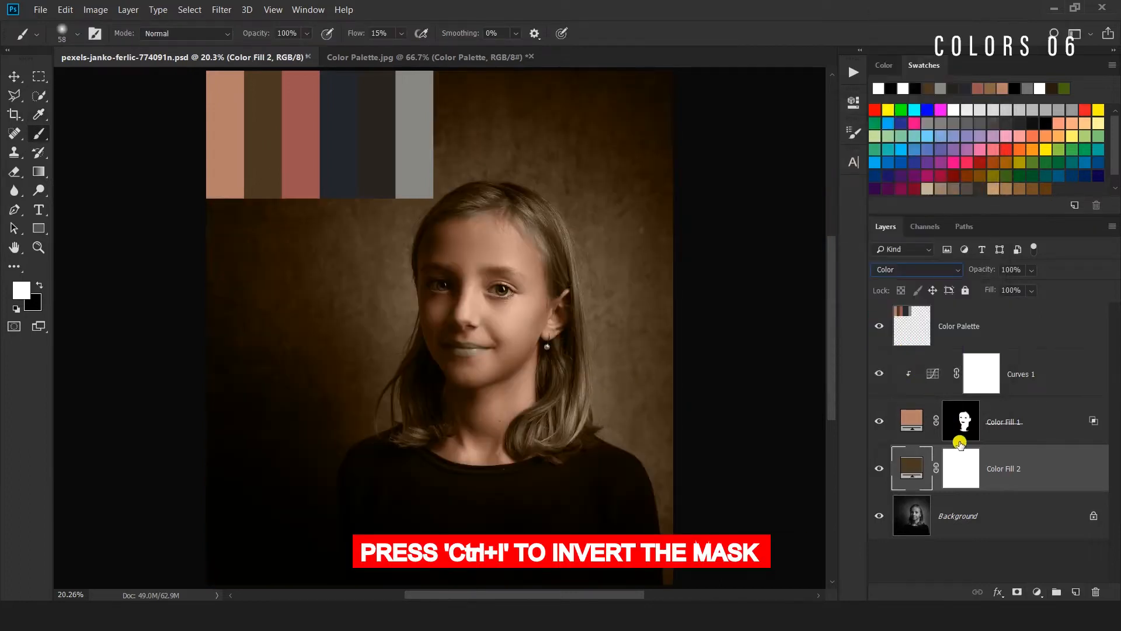
pyautogui.click(962, 470)
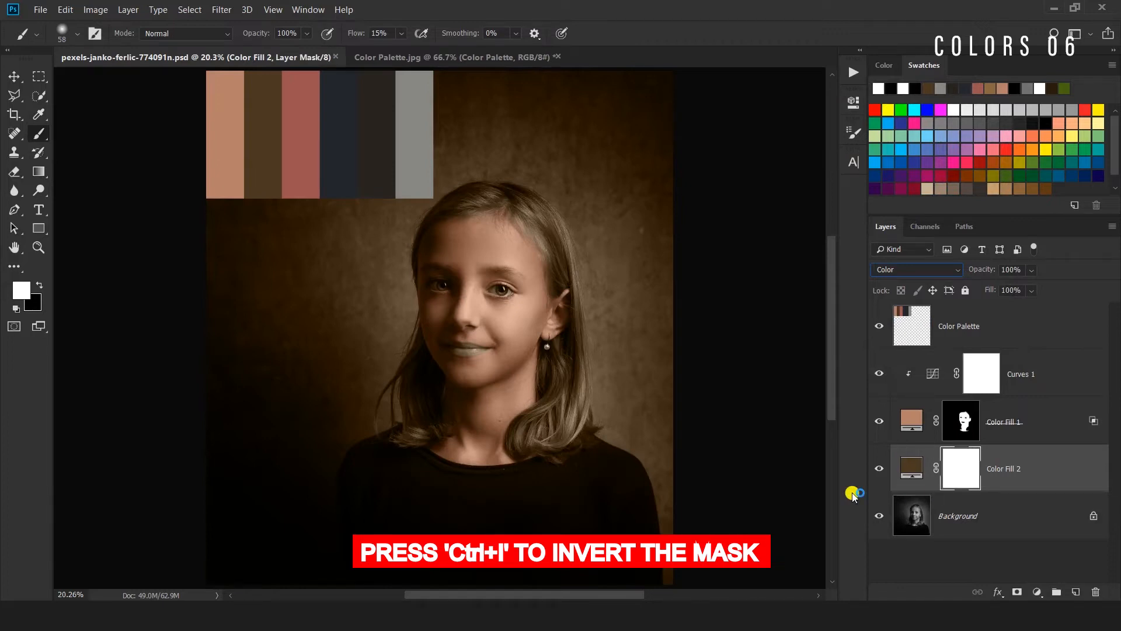
pyautogui.hotkey('ctrl', 'i')
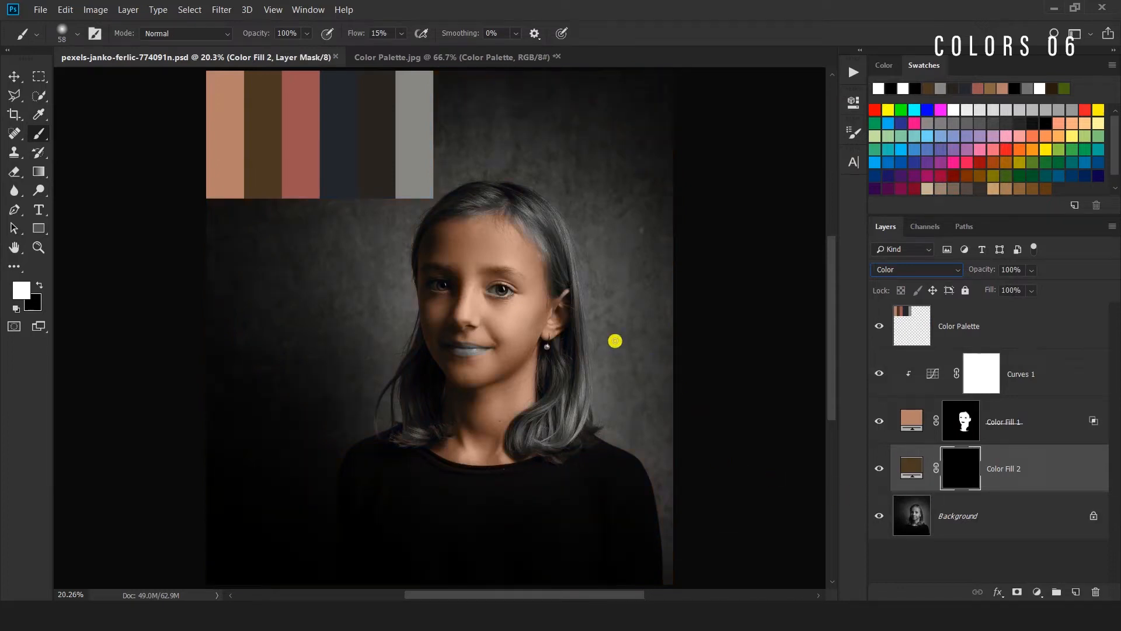
# Paint white on the Color Fill 2 mask over the hair along the forehead hairline with a 120 px brush at 89% flow.
pyautogui.press('z')
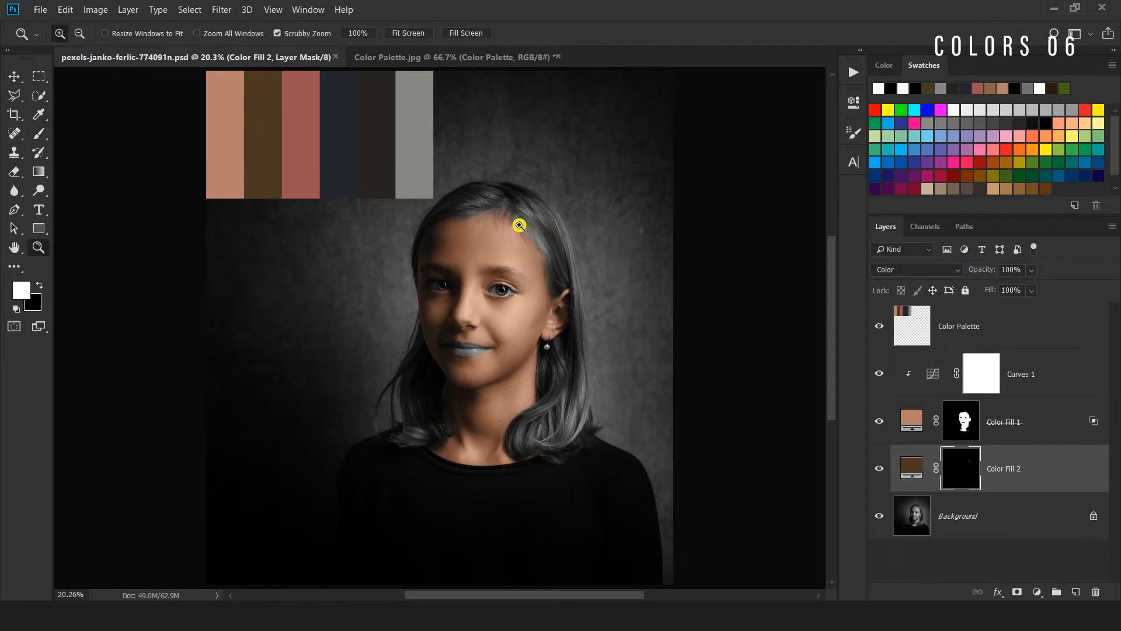
pyautogui.moveTo(531, 233); pyautogui.dragTo(581, 293)
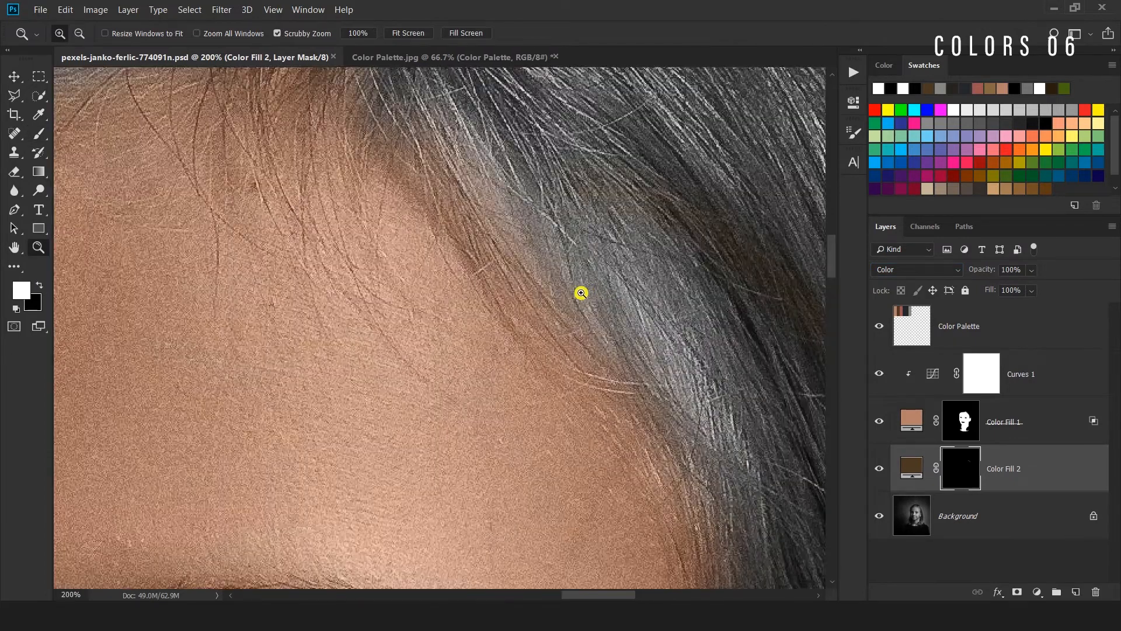
pyautogui.click(580, 295)
pyautogui.click(580, 295)
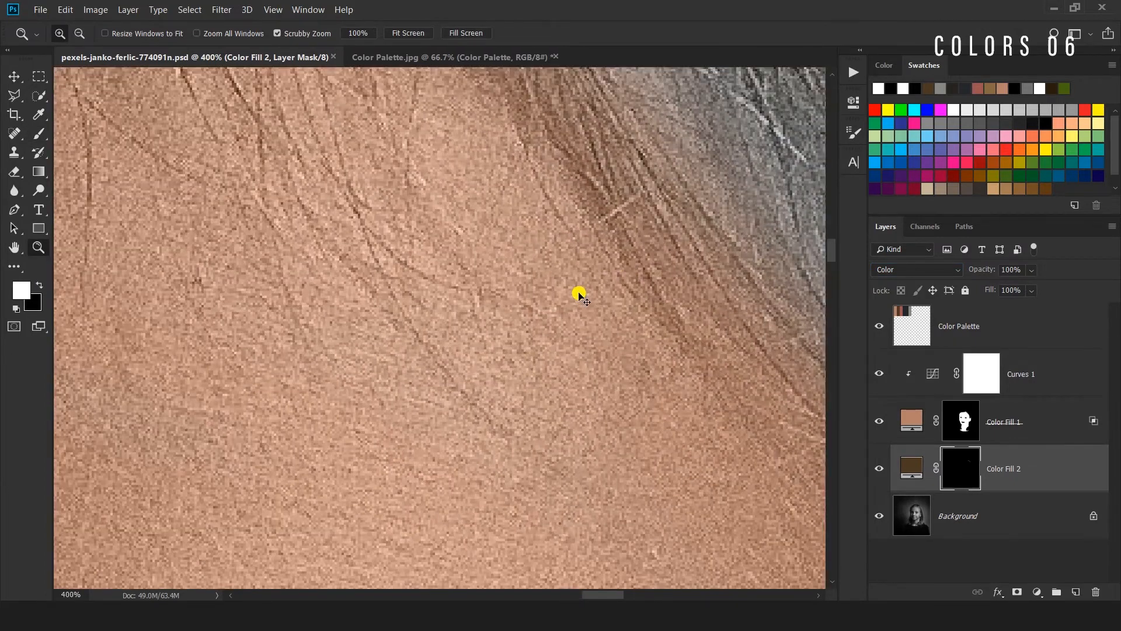
pyautogui.keyDown('alt'); pyautogui.click(580, 296); pyautogui.keyUp('alt')
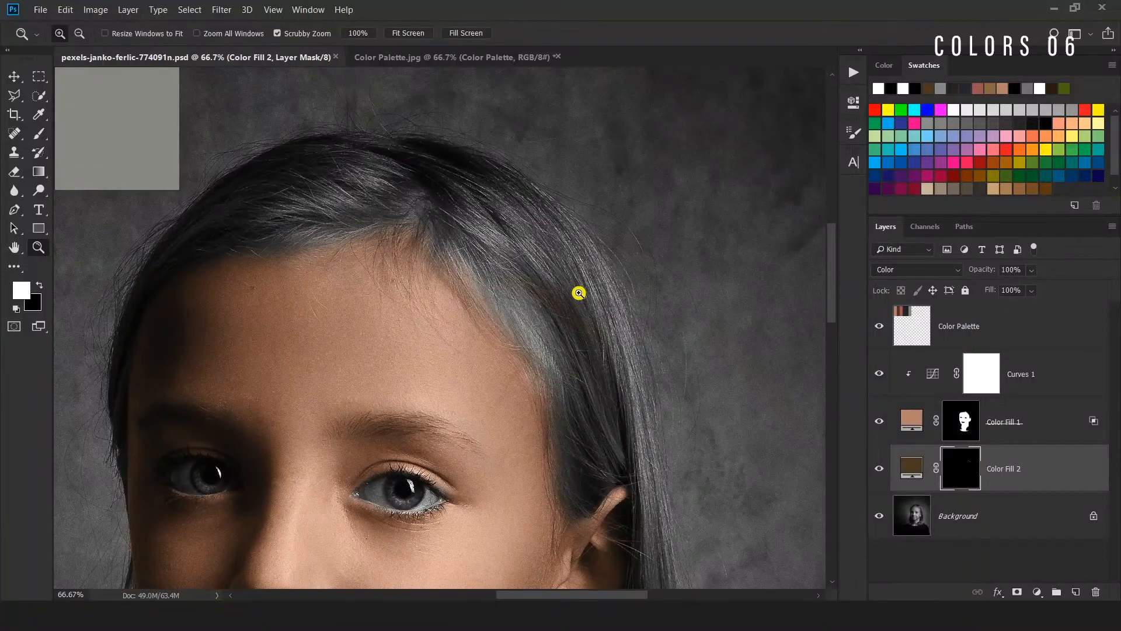
pyautogui.press('b')
pyautogui.keyDown('alt'); pyautogui.rightClick(476, 269); pyautogui.keyUp('alt')
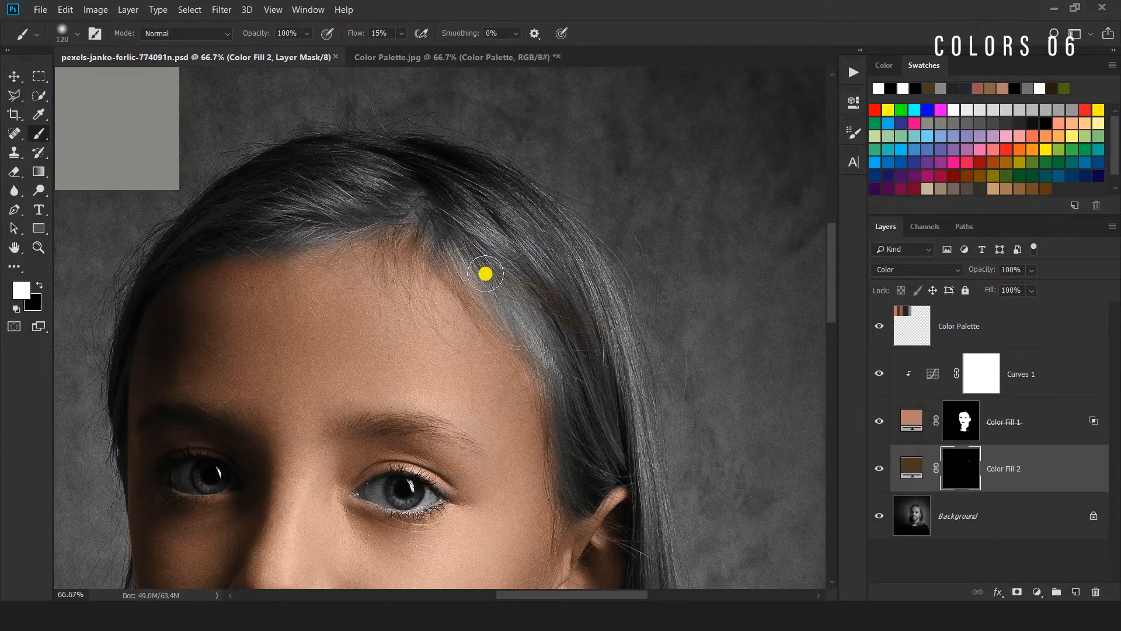
pyautogui.scroll(2, 467, 251)
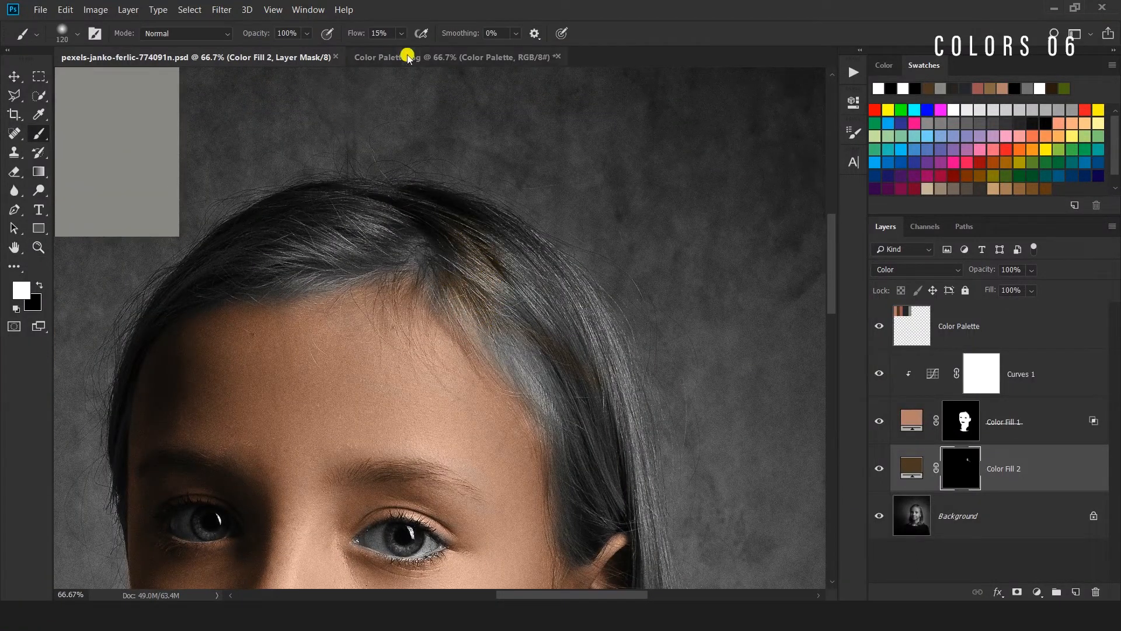
pyautogui.write('89')
pyautogui.scroll(-2, 368, 190)
pyautogui.moveTo(251, 231)
pyautogui.mouseDown()
pyautogui.moveTo(341, 200)
pyautogui.moveTo(312, 197)
pyautogui.moveTo(531, 290)
pyautogui.mouseUp()
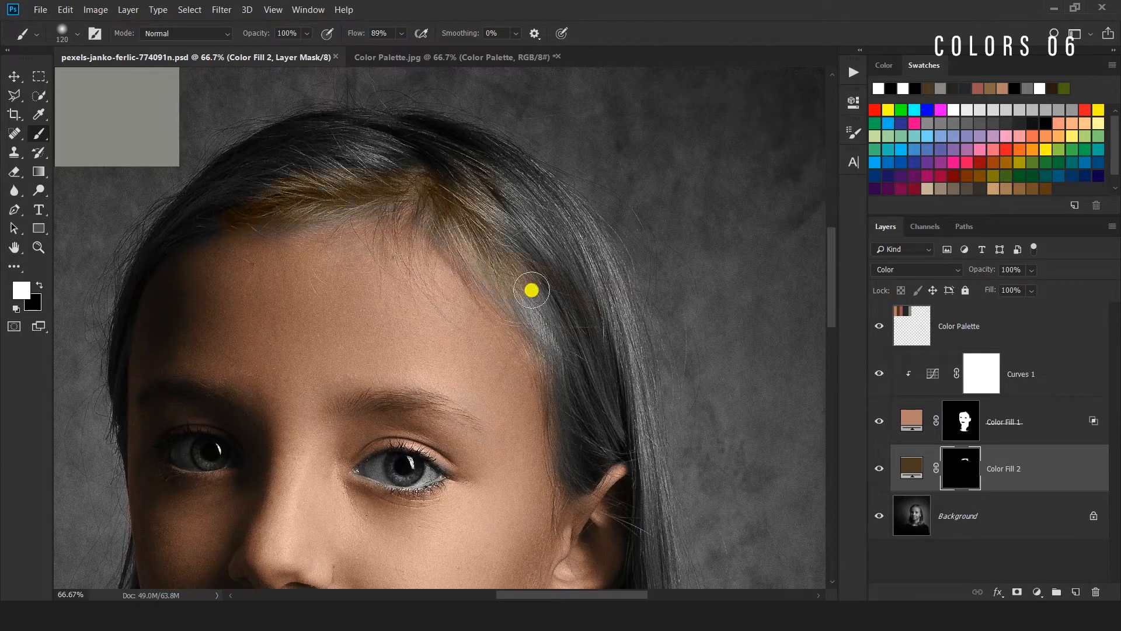
# Paint the long hair on both sides of the neck into the Color Fill 2 mask with brushes of 144 to 156 px.
pyautogui.scroll(-1, 532, 290)
pyautogui.hscroll(-2, 426, 170)
pyautogui.hscroll(-3, 580, 170)
pyautogui.scroll(-10, 556, 170)
pyautogui.press(']')
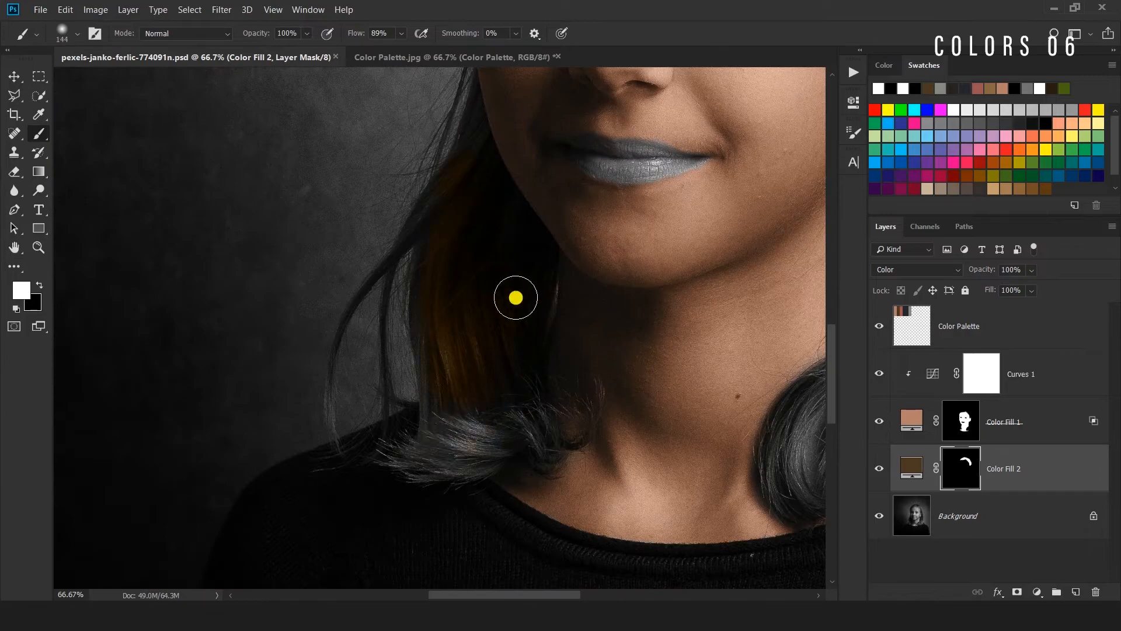
pyautogui.moveTo(516, 297); pyautogui.dragTo(433, 388)
pyautogui.scroll(-3, 433, 387)
pyautogui.hscroll(3, 613, 380)
pyautogui.moveTo(614, 380)
pyautogui.mouseDown()
pyautogui.moveTo(643, 335)
pyautogui.moveTo(611, 325)
pyautogui.mouseUp()
pyautogui.scroll(3, 611, 325)
pyautogui.hscroll(-3, 698, 256)
pyautogui.press(']')
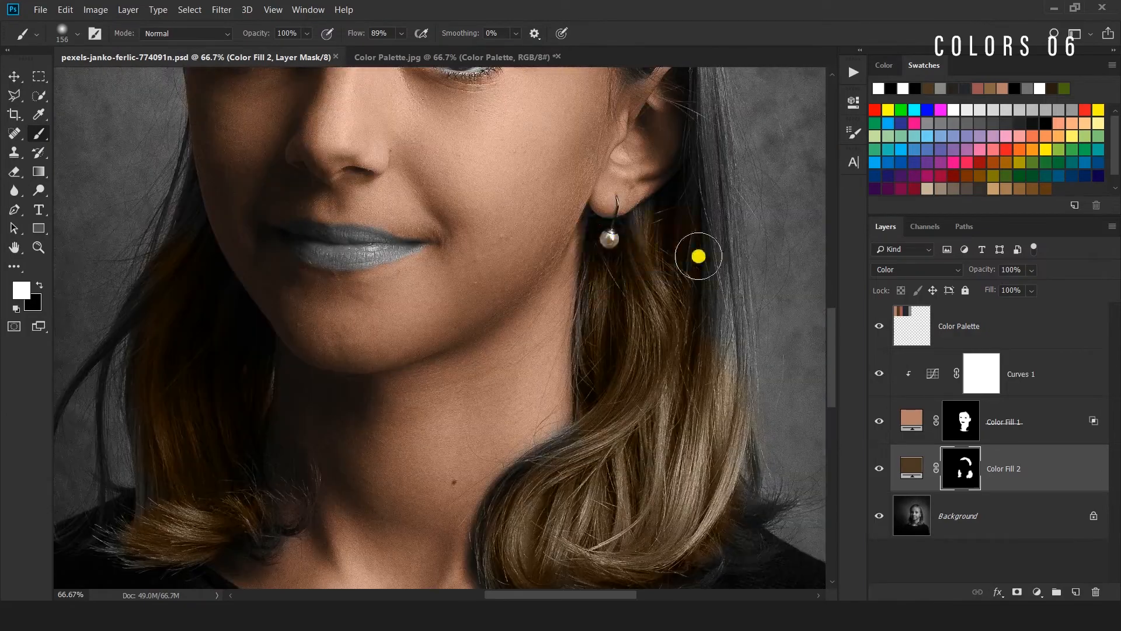
# Paint the crown hair into the Color Fill 2 mask, refining its outer edge with a 100 px brush at 25% flow.
pyautogui.scroll(3, 699, 256)
pyautogui.hotkey('ctrl', '+')
pyautogui.scroll(5, 708, 413)
pyautogui.scroll(-1, 546, 265)
pyautogui.press('[')
pyautogui.press('[')
pyautogui.hotkey('shift', '2')
pyautogui.hotkey('shift', '5')
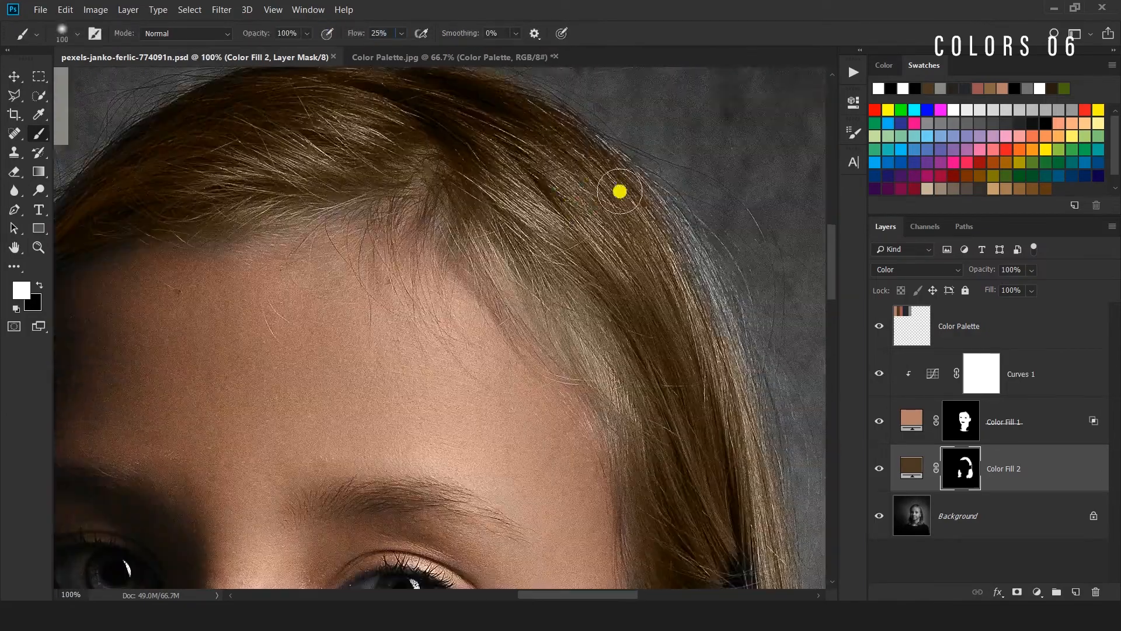
# Fill in the Color Fill 2 mask over the hair below the ear and along the neck with a 72 px brush.
pyautogui.hscroll(2, 620, 191)
pyautogui.scroll(-10, 637, 233)
pyautogui.press('[')
pyautogui.press('[')
pyautogui.press('[')
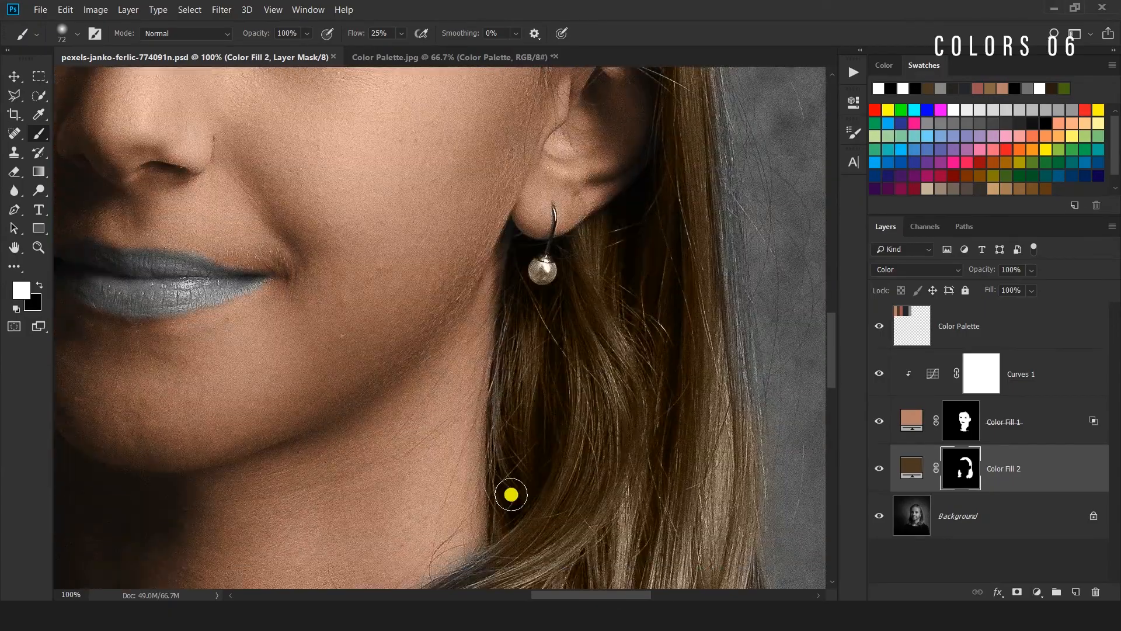
pyautogui.scroll(-8, 511, 494)
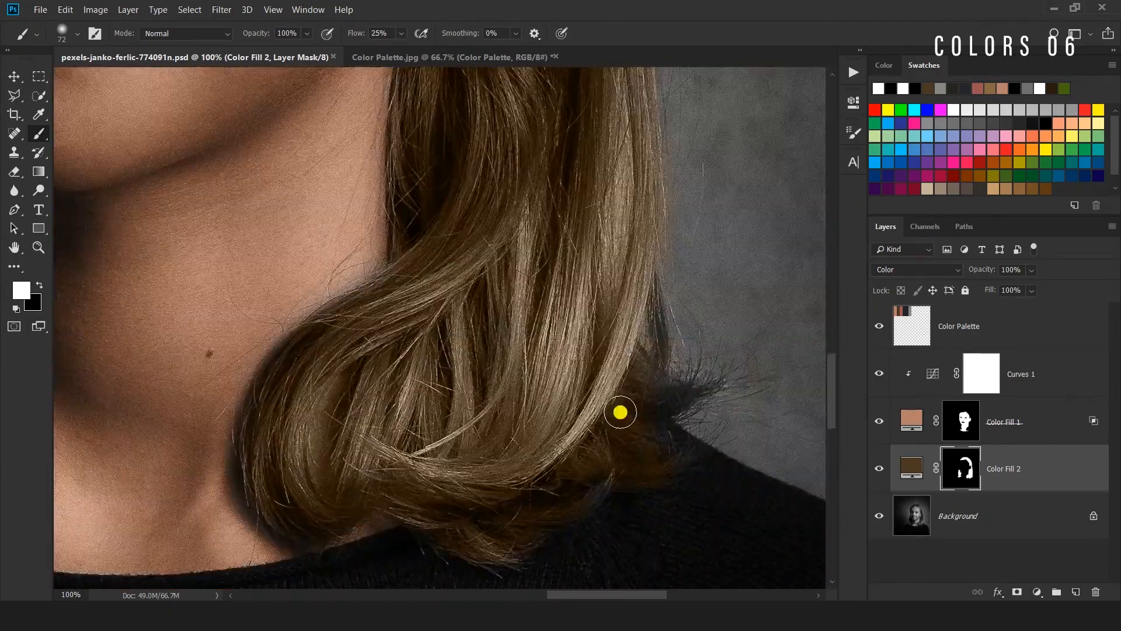
# Paint the loose strands and curled tips over the shadowed-side shoulder into the Color Fill 2 mask with a small brush of about 37 px.
pyautogui.hscroll(-5, 672, 380)
pyautogui.press(']')
pyautogui.scroll(4, 362, 240)
pyautogui.press('[')
pyautogui.press('[')
pyautogui.press('[')
pyautogui.press('[')
pyautogui.press('[')
pyautogui.press('[')
pyautogui.scroll(-1, 240, 462)
pyautogui.press(']')
pyautogui.press(']')
pyautogui.press(']')
pyautogui.press(']')
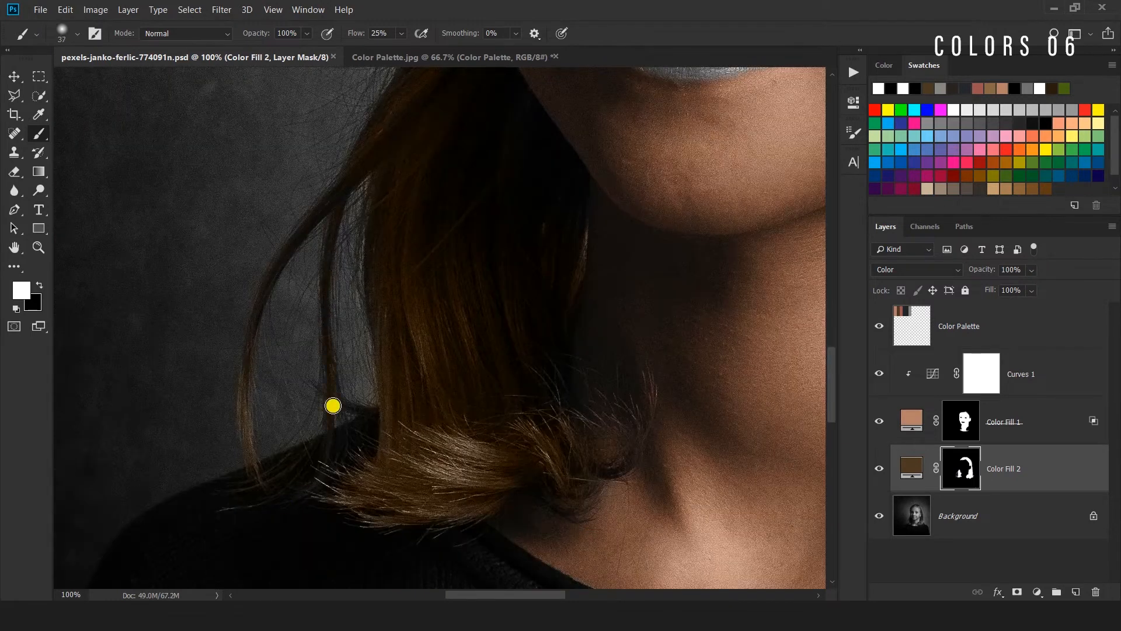
# Paint the fine hair strands beside the shadowed cheek into the Color Fill 2 mask with brushes of 27 down to 16 px.
pyautogui.scroll(2, 386, 365)
pyautogui.scroll(3, 343, 309)
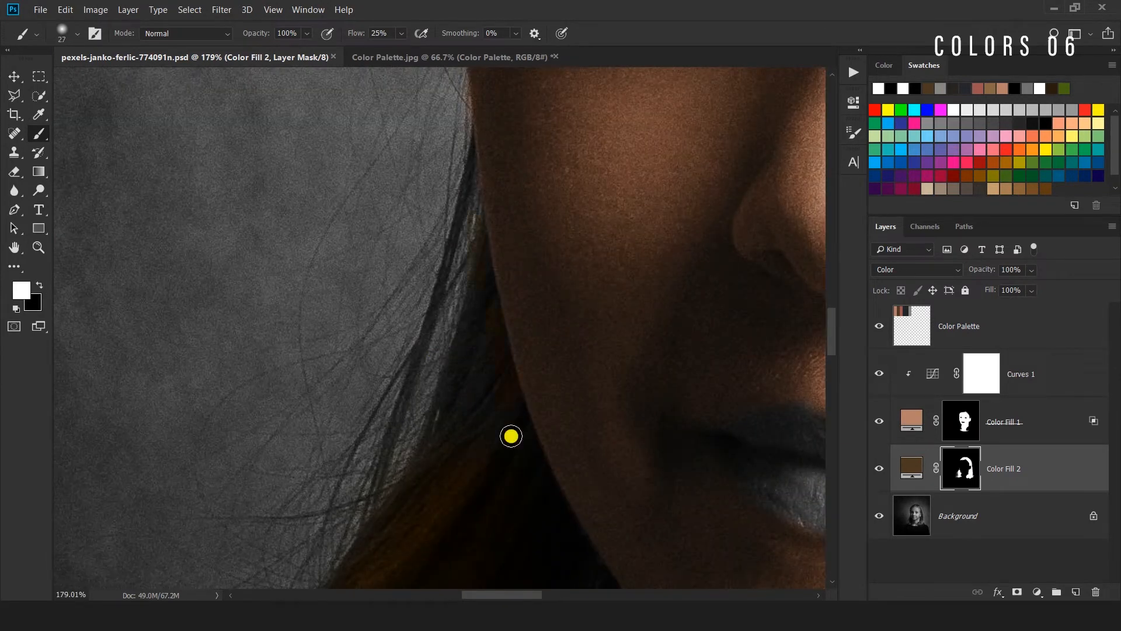
pyautogui.scroll(-1, 509, 393)
pyautogui.scroll(1, 378, 389)
pyautogui.press('[')
pyautogui.press('[')
pyautogui.press('[')
pyautogui.press('[')
pyautogui.press('[')
pyautogui.scroll(6, 451, 371)
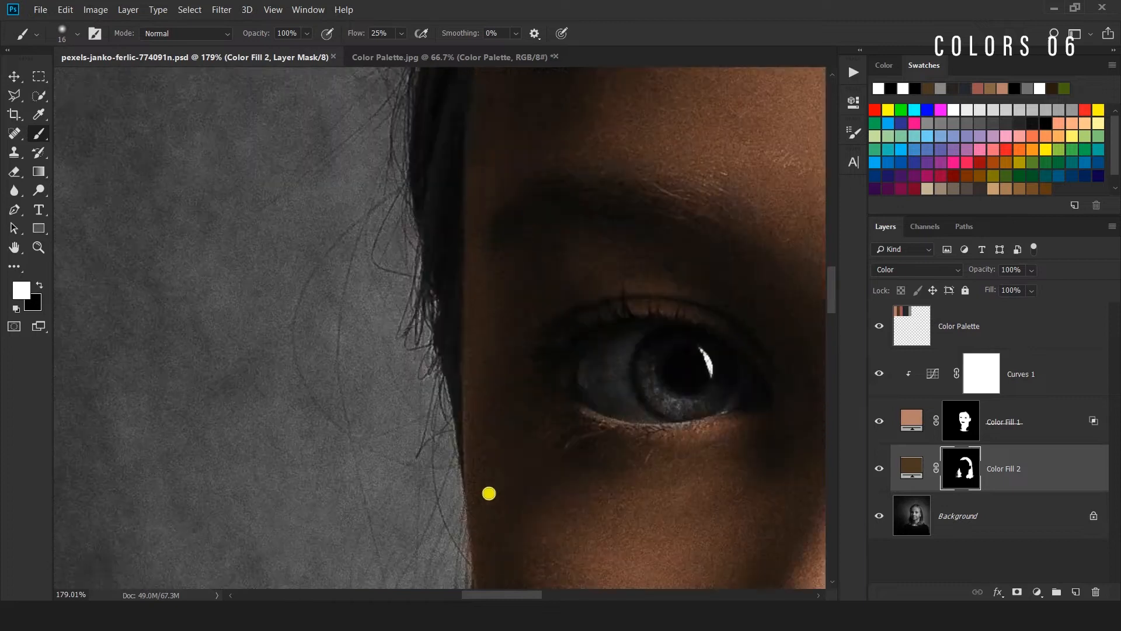
# Paint the shadowed-side hair edge from forehead to temple into the Color Fill 2 mask with 19 to 51 px brushes, and compare the layer off and on.
pyautogui.scroll(-3, 549, 210)
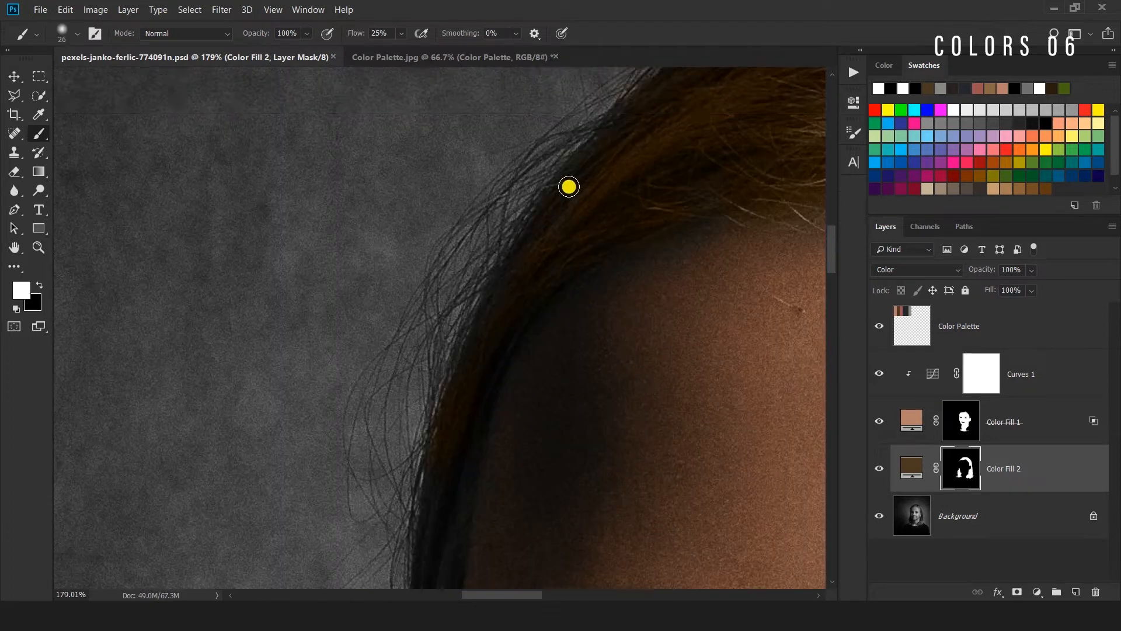
pyautogui.press(']')
pyautogui.press(']')
pyautogui.press(']')
pyautogui.scroll(-1, 455, 407)
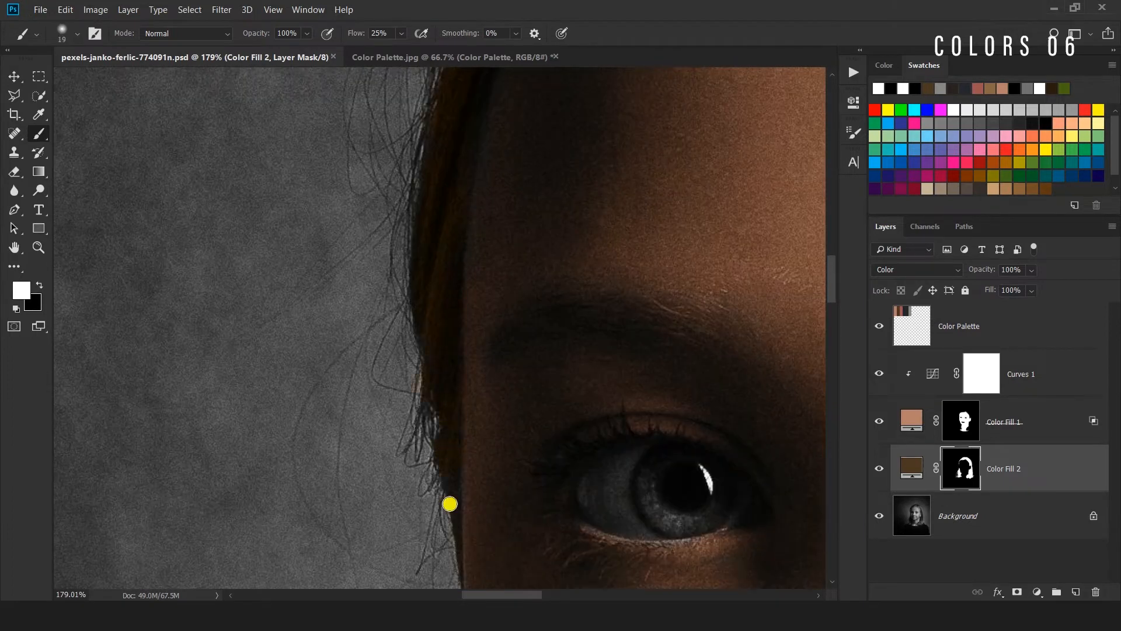
pyautogui.scroll(6, 449, 503)
pyautogui.scroll(-4, 618, 221)
pyautogui.press(']')
pyautogui.press(']')
pyautogui.press(']')
pyautogui.press(']')
pyautogui.press(']')
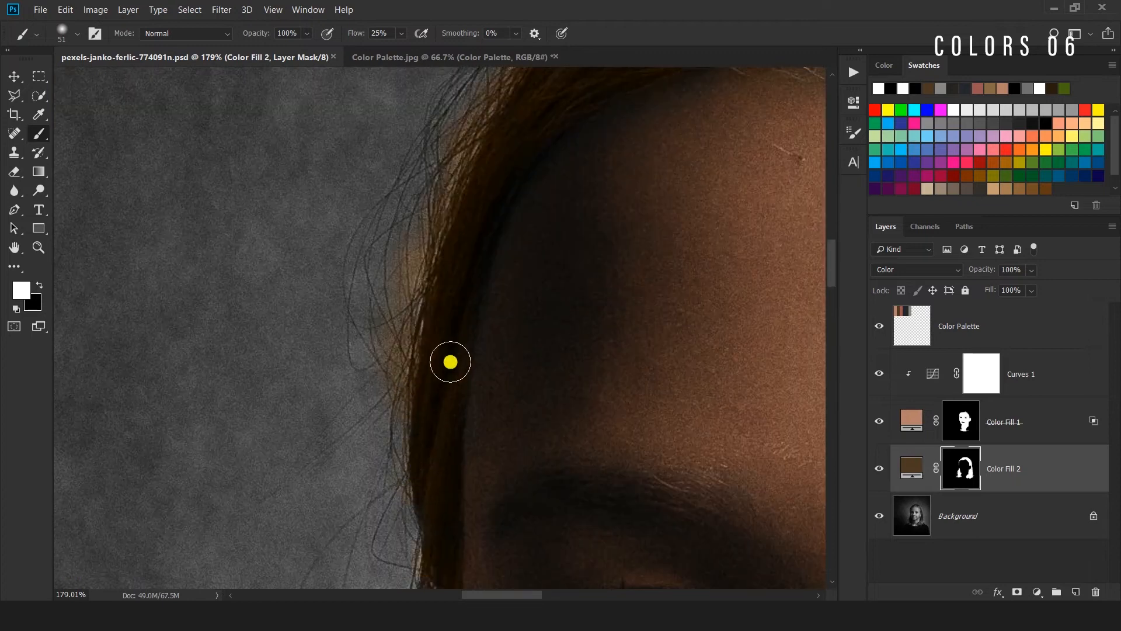
pyautogui.scroll(-3, 438, 327)
pyautogui.hotkey('ctrl', '0')
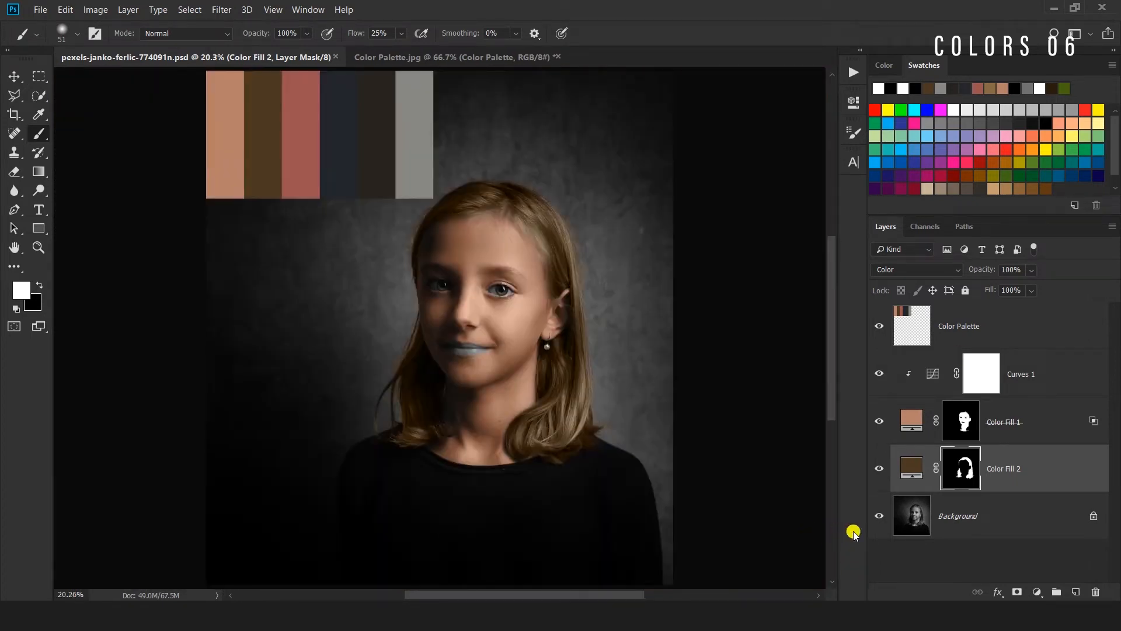
pyautogui.click(879, 477)
pyautogui.click(879, 476)
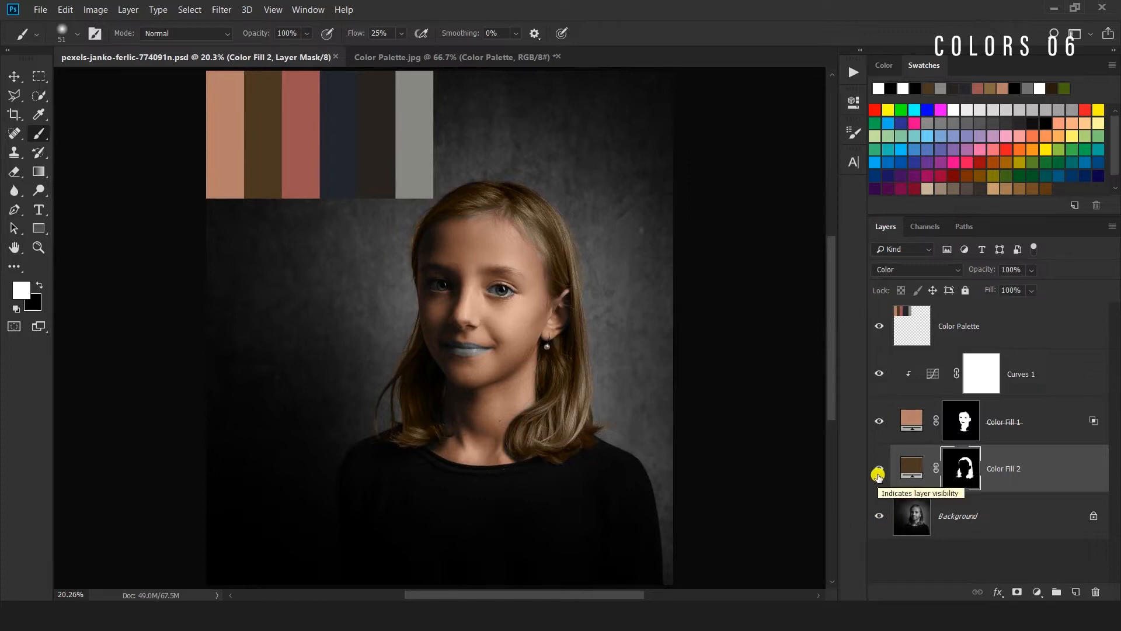
# Fade Color Fill 2 out of the shadows with Blend If, splitting the Underlying Layer black slider to 0 / 86.
pyautogui.doubleClick(1071, 468)
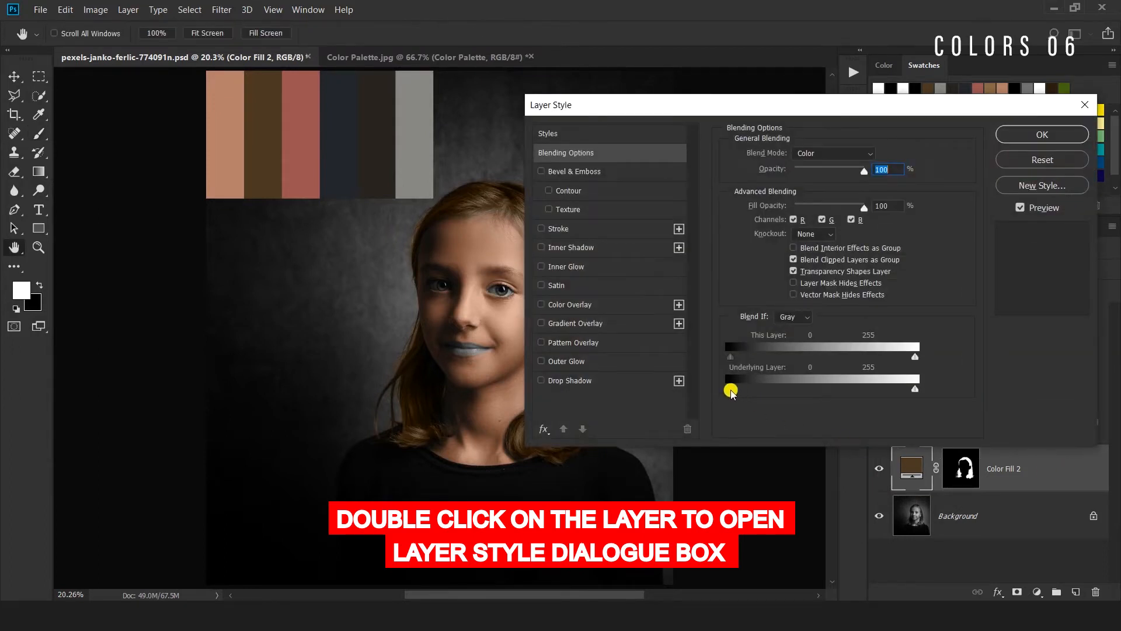
pyautogui.moveTo(735, 391); pyautogui.dragTo(760, 389)
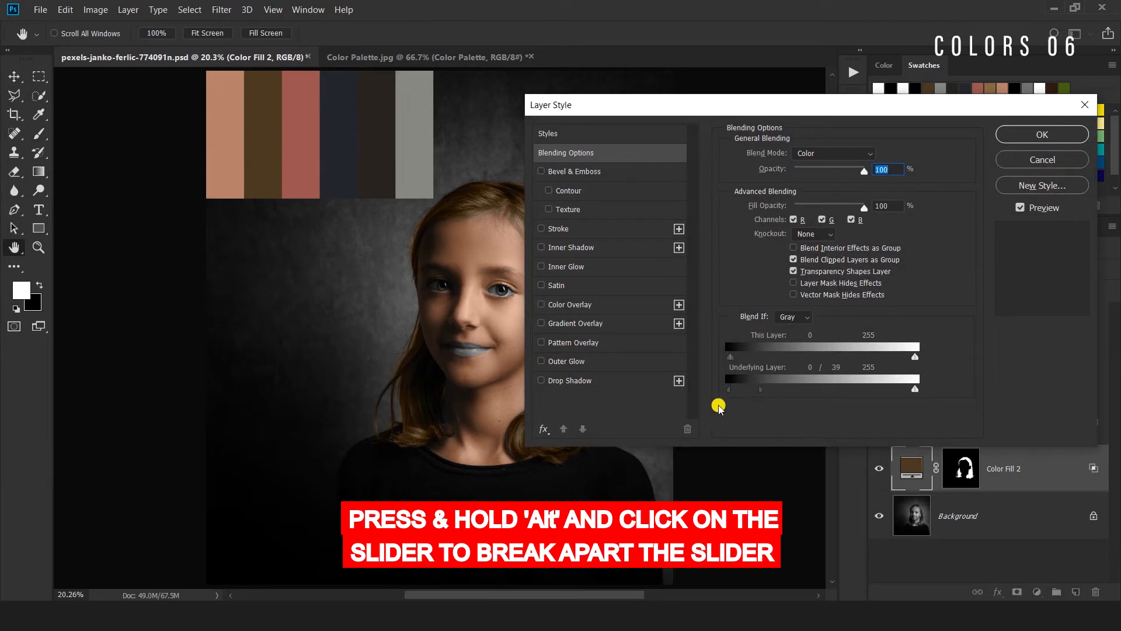
pyautogui.moveTo(516, 394); pyautogui.dragTo(404, 384)
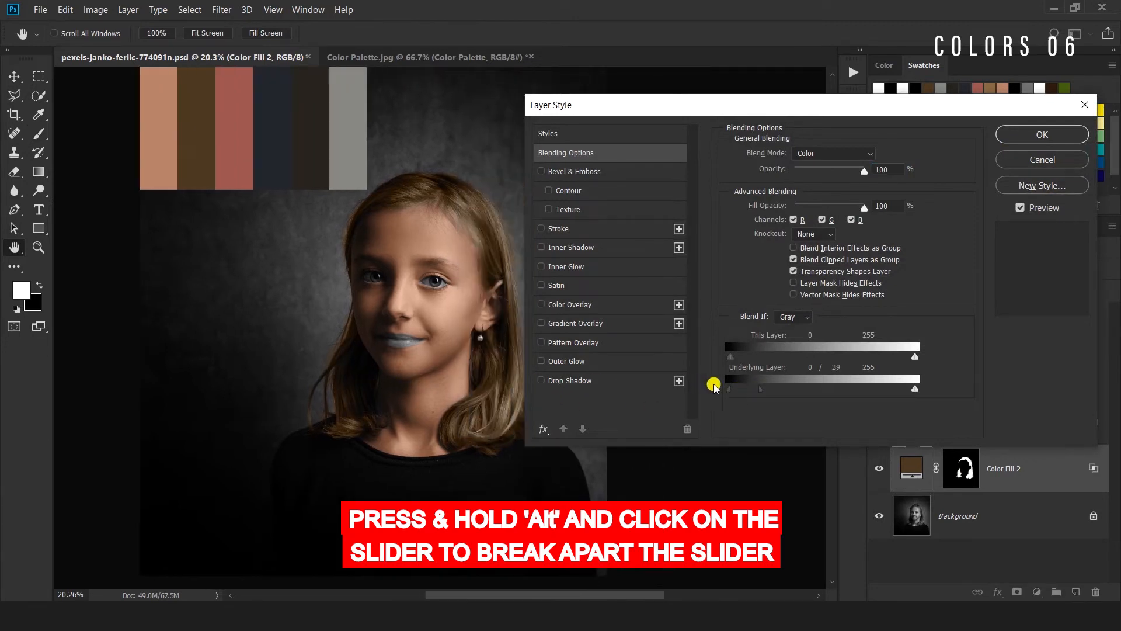
pyautogui.moveTo(762, 392); pyautogui.dragTo(792, 396)
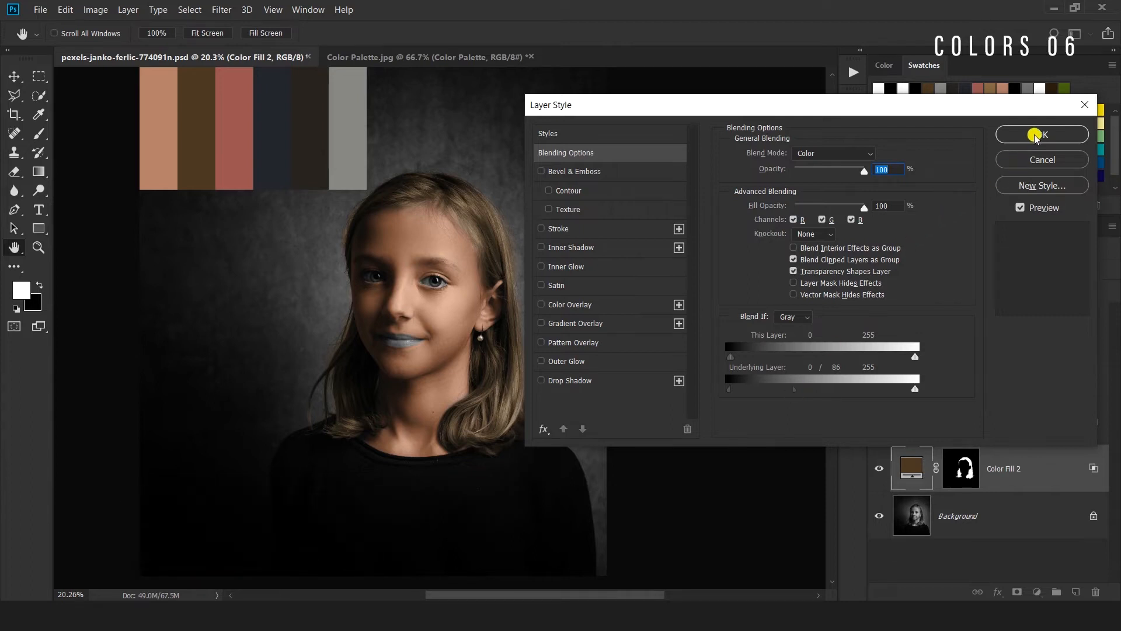
pyautogui.click(1032, 136)
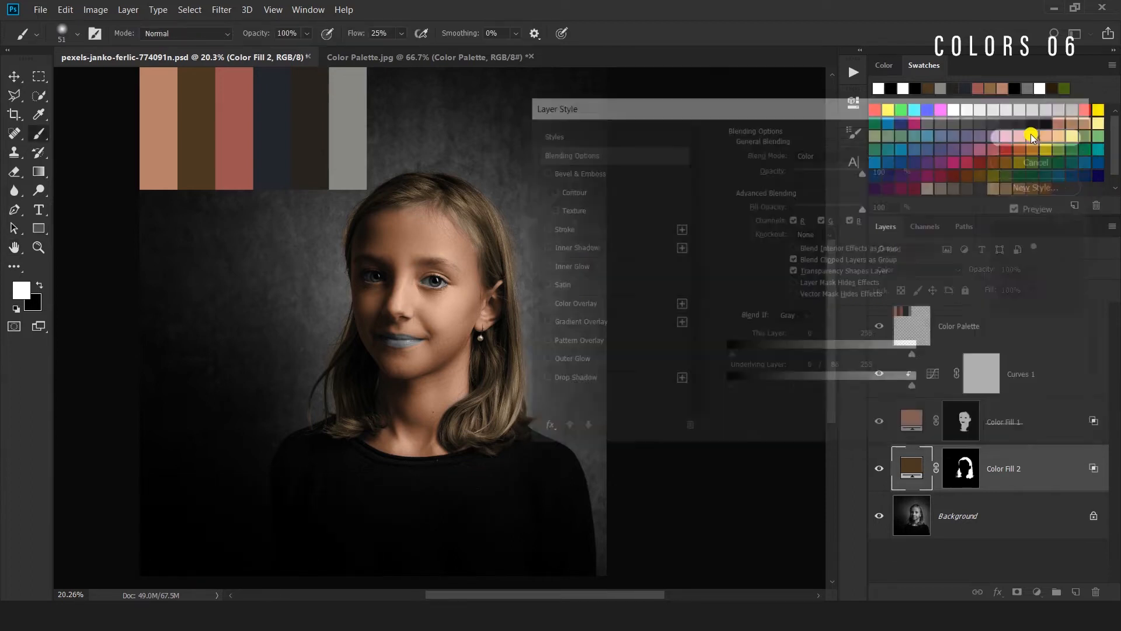
# Add a Curves adjustment clipped to Color Fill 2 and raise its Red channel midtones from about 151 to 165.
pyautogui.click(1037, 591)
pyautogui.click(1038, 406)
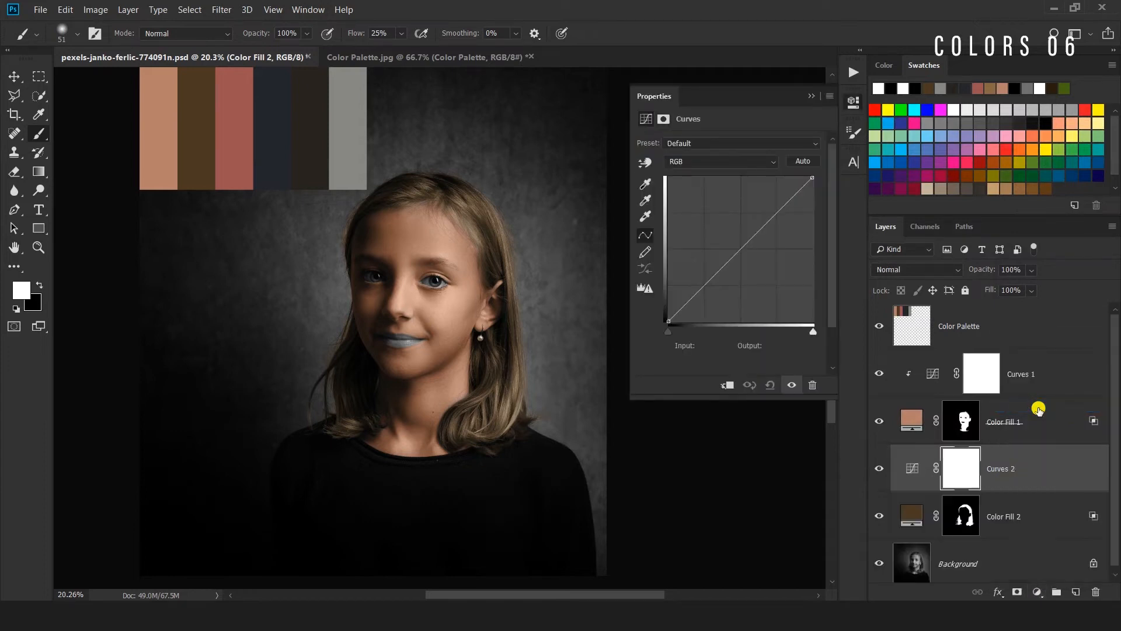
pyautogui.click(727, 385)
pyautogui.click(703, 162)
pyautogui.click(707, 185)
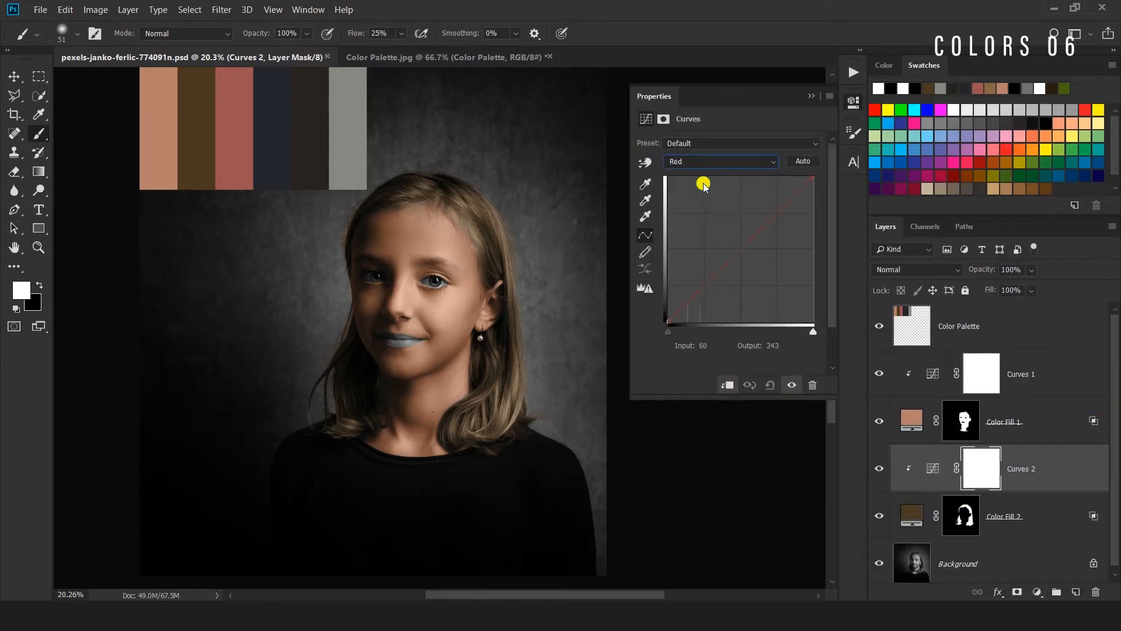
pyautogui.click(756, 233)
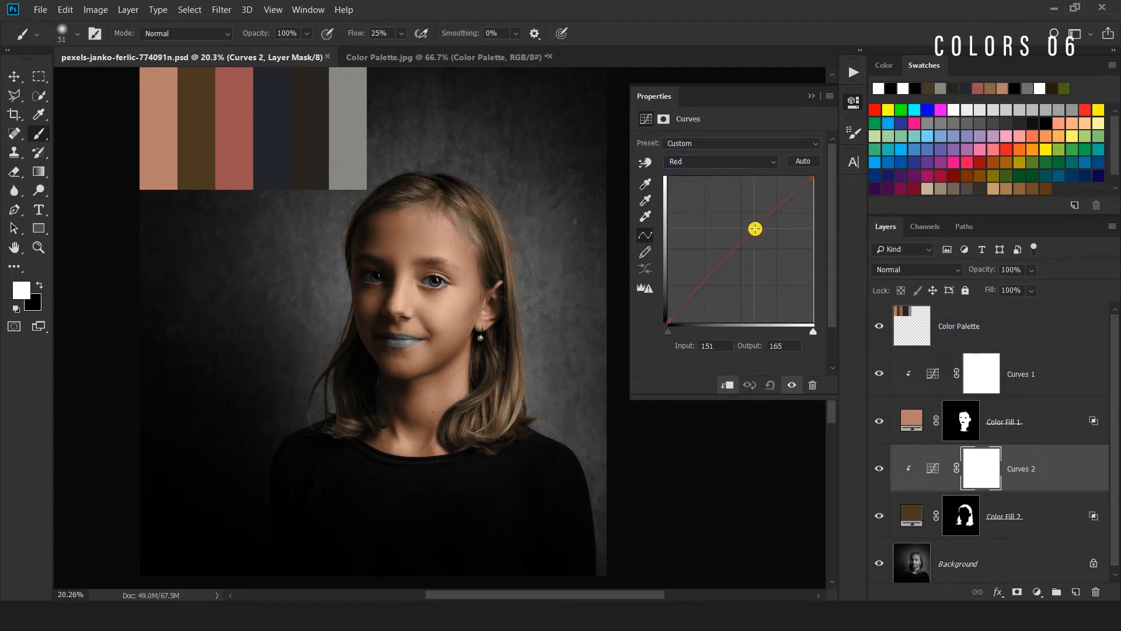
pyautogui.click(811, 96)
# Add a Solid Color fill layer directly above the Background, sampling the muted red palette swatch (#9d5352).
pyautogui.click(1015, 563)
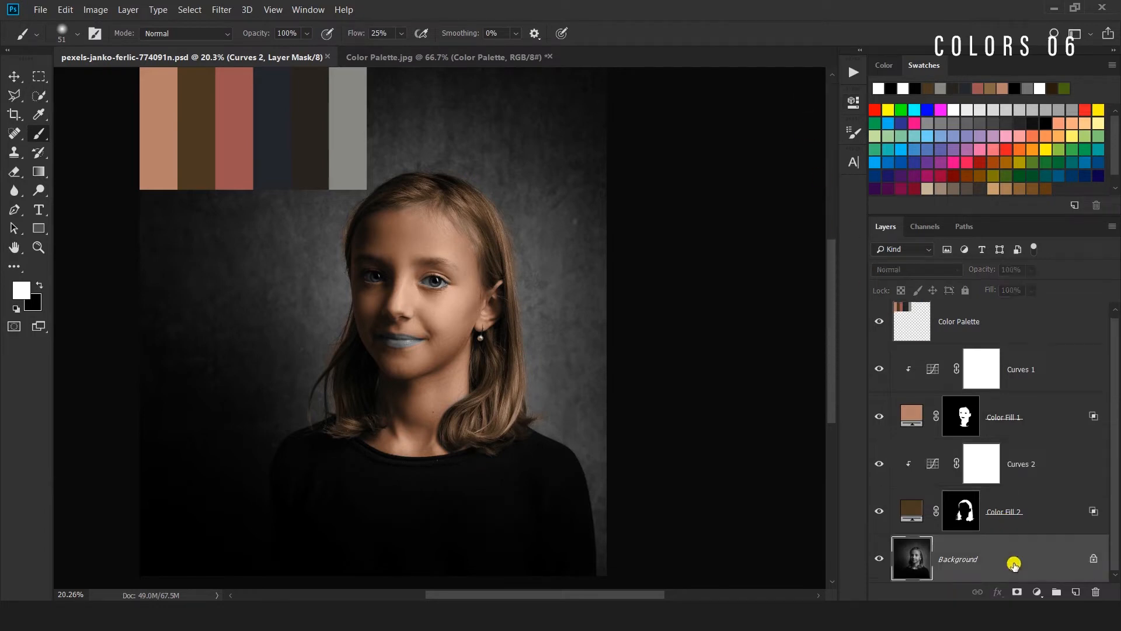
pyautogui.click(1040, 593)
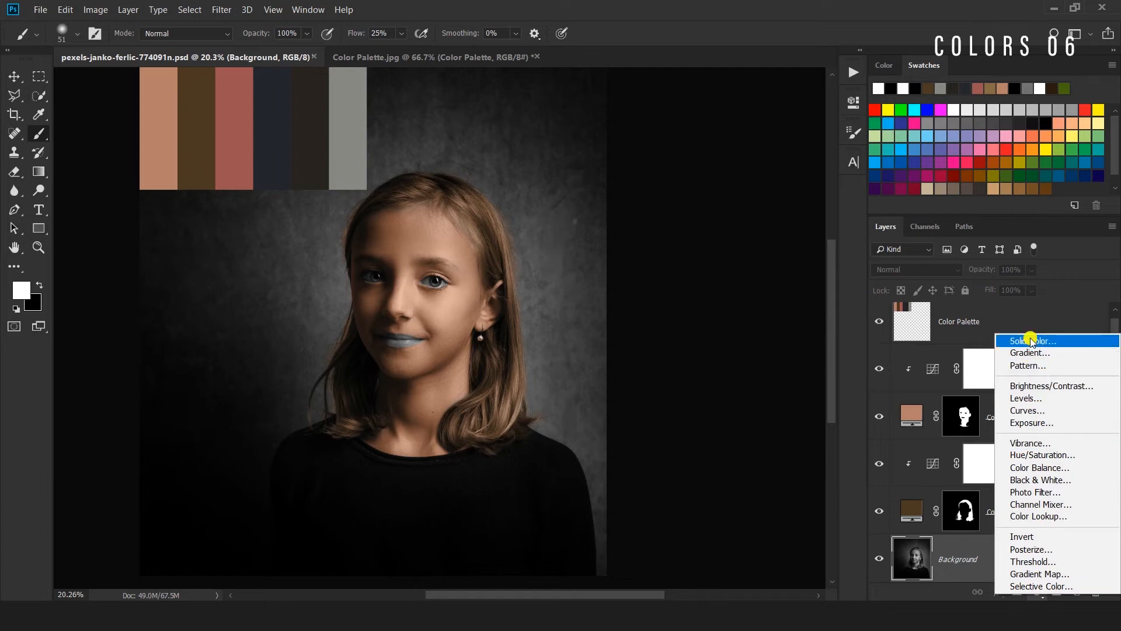
pyautogui.click(1031, 341)
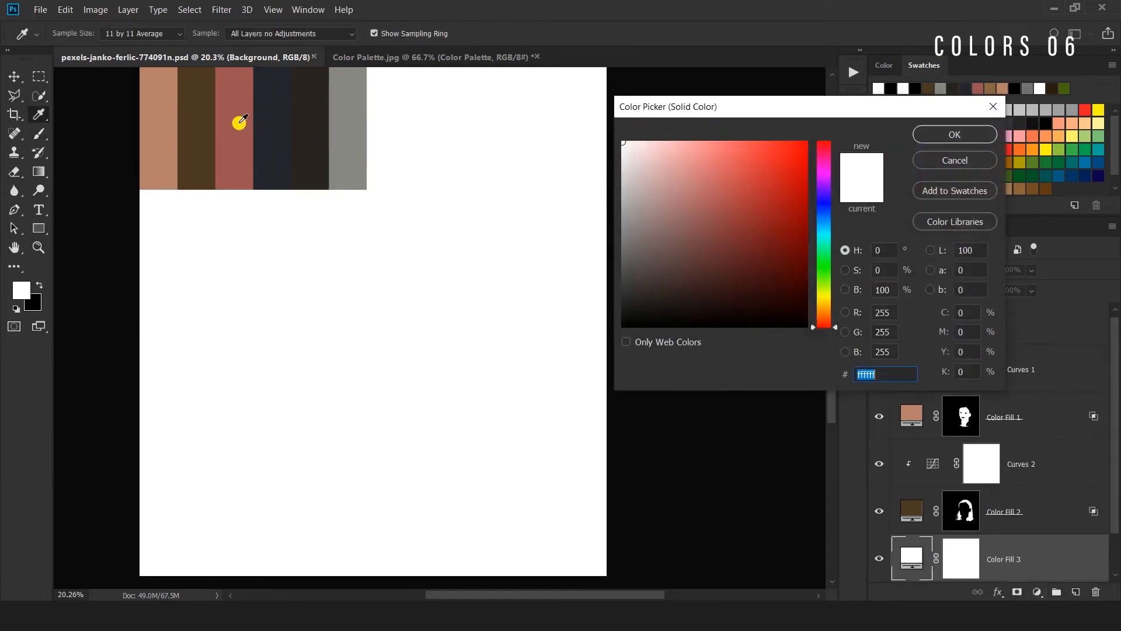
pyautogui.click(240, 133)
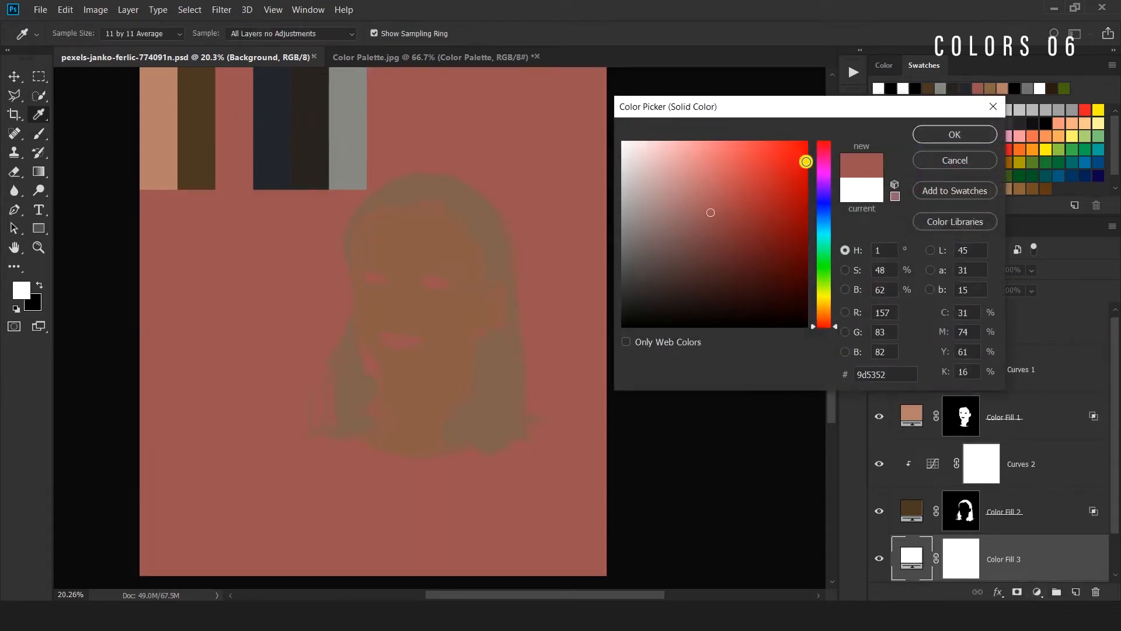
pyautogui.click(933, 134)
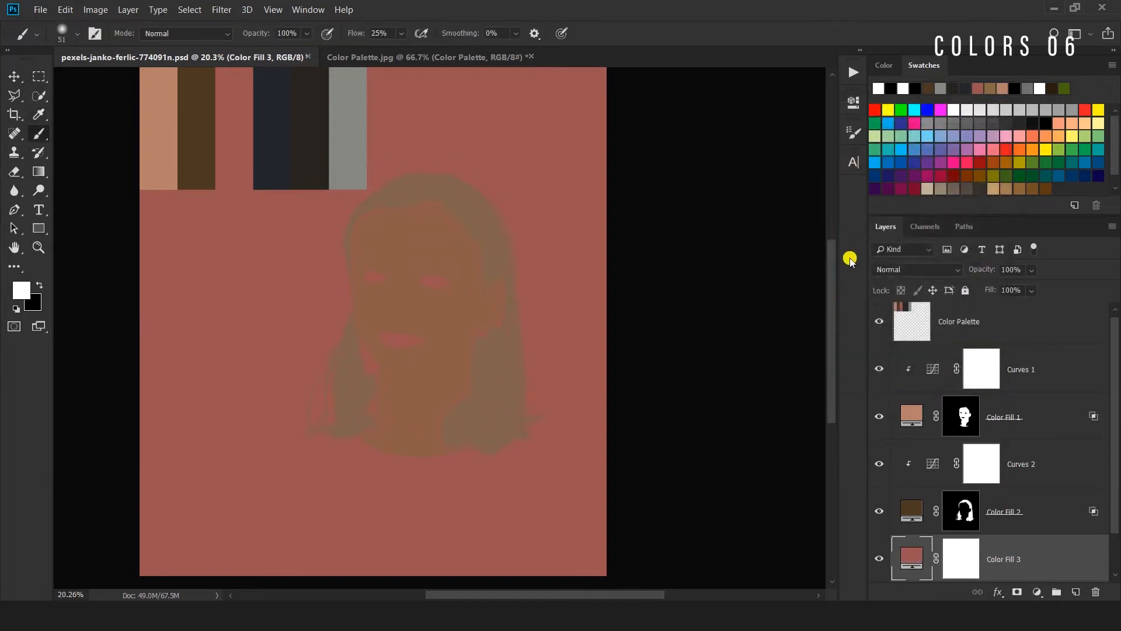
# Set Color Fill 3 to Color blending mode and invert its layer mask to black.
pyautogui.click(889, 269)
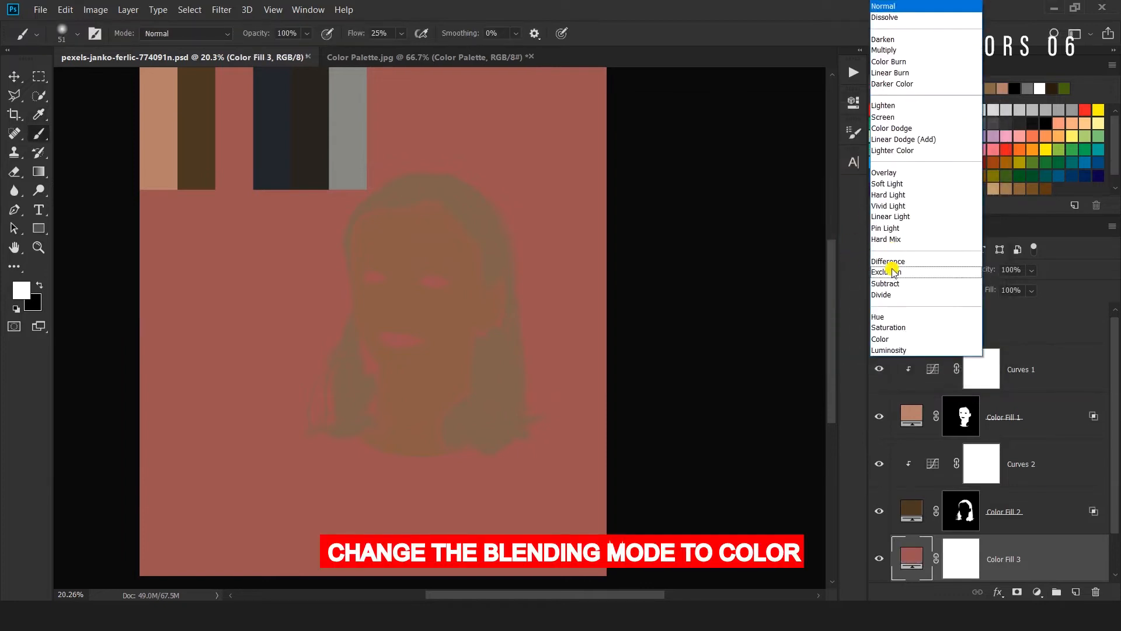
pyautogui.click(889, 340)
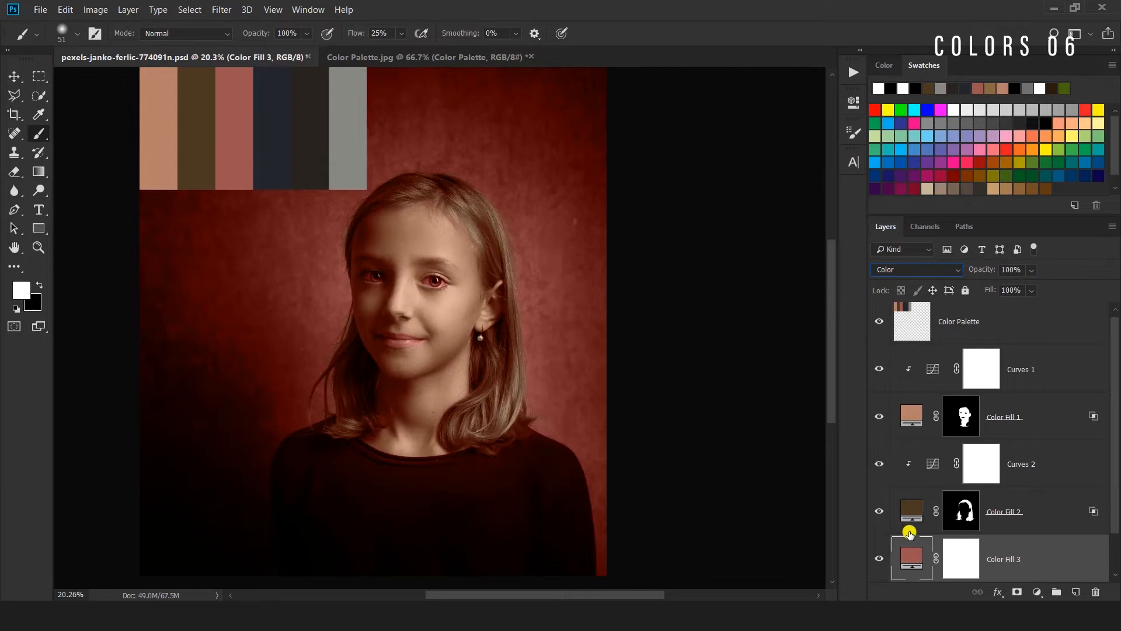
pyautogui.scroll(-1, 932, 535)
pyautogui.click(954, 516)
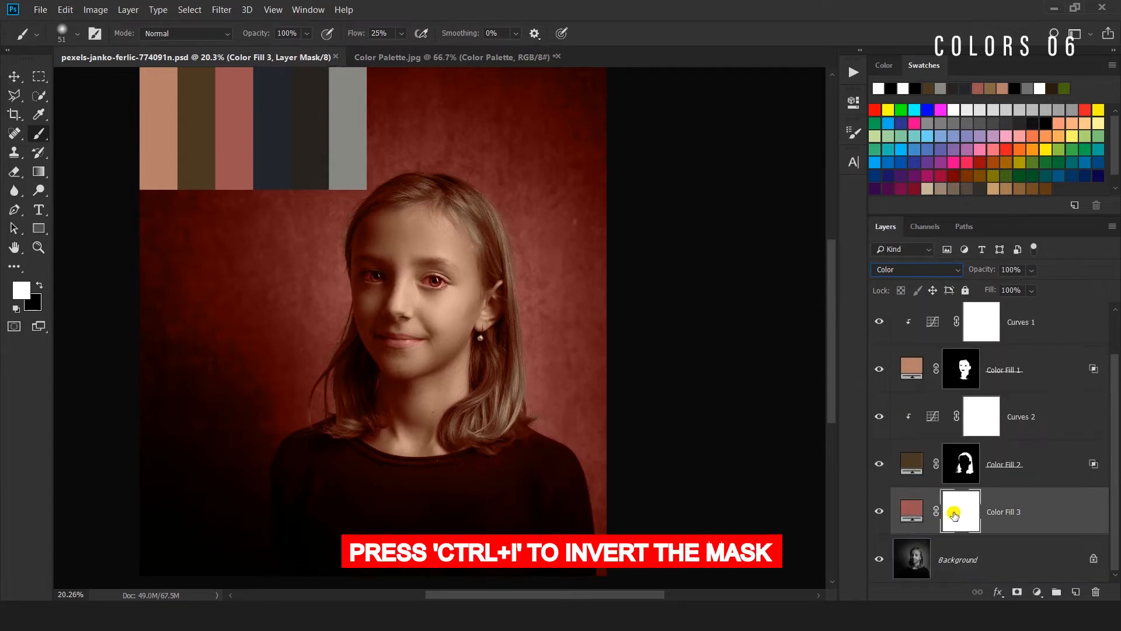
pyautogui.hotkey('ctrl', 'i')
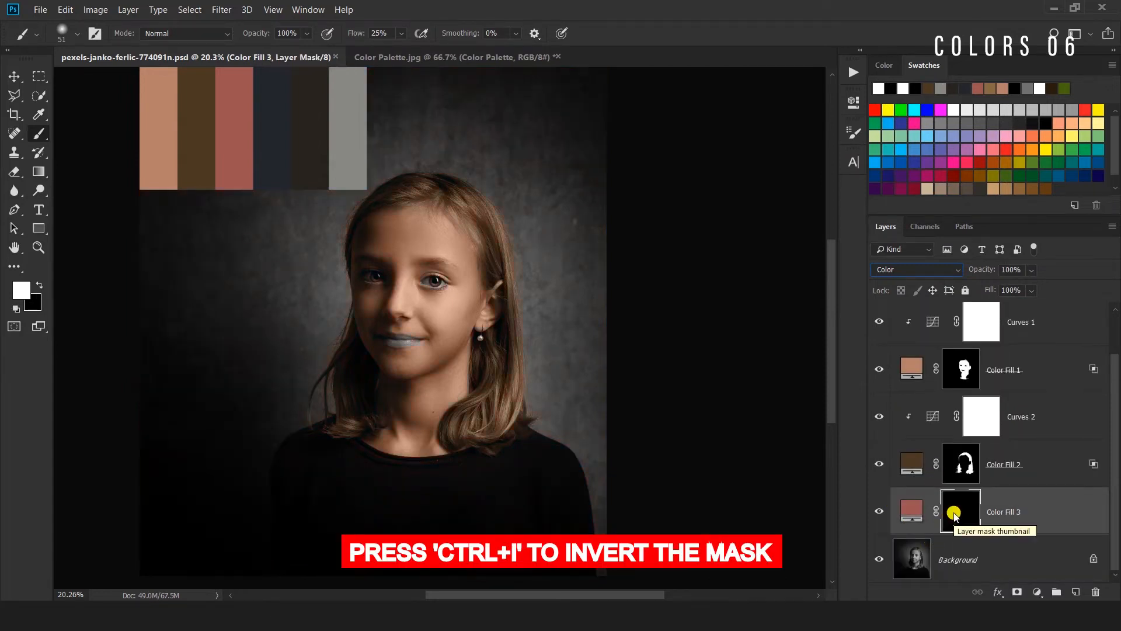
# Paint the upper and lower lips into the Color Fill 3 mask in white, reducing the brush to 18 px for the edges.
pyautogui.press('z')
pyautogui.moveTo(413, 333)
pyautogui.mouseDown()
pyautogui.moveTo(438, 353)
pyautogui.moveTo(515, 373)
pyautogui.moveTo(403, 338)
pyautogui.moveTo(445, 366)
pyautogui.mouseUp()
pyautogui.press('b')
pyautogui.click(271, 328)
pyautogui.moveTo(298, 323)
pyautogui.mouseDown()
pyautogui.moveTo(282, 356)
pyautogui.moveTo(435, 408)
pyautogui.moveTo(566, 401)
pyautogui.moveTo(450, 404)
pyautogui.mouseUp()
pyautogui.moveTo(363, 316)
pyautogui.mouseDown()
pyautogui.moveTo(500, 329)
pyautogui.moveTo(609, 379)
pyautogui.moveTo(345, 334)
pyautogui.moveTo(496, 341)
pyautogui.moveTo(339, 385)
pyautogui.moveTo(576, 391)
pyautogui.moveTo(592, 354)
pyautogui.mouseUp()
pyautogui.press('[')
pyautogui.press('[')
pyautogui.press('[')
pyautogui.hscroll(-2, 296, 328)
pyautogui.scroll(-2, 409, 322)
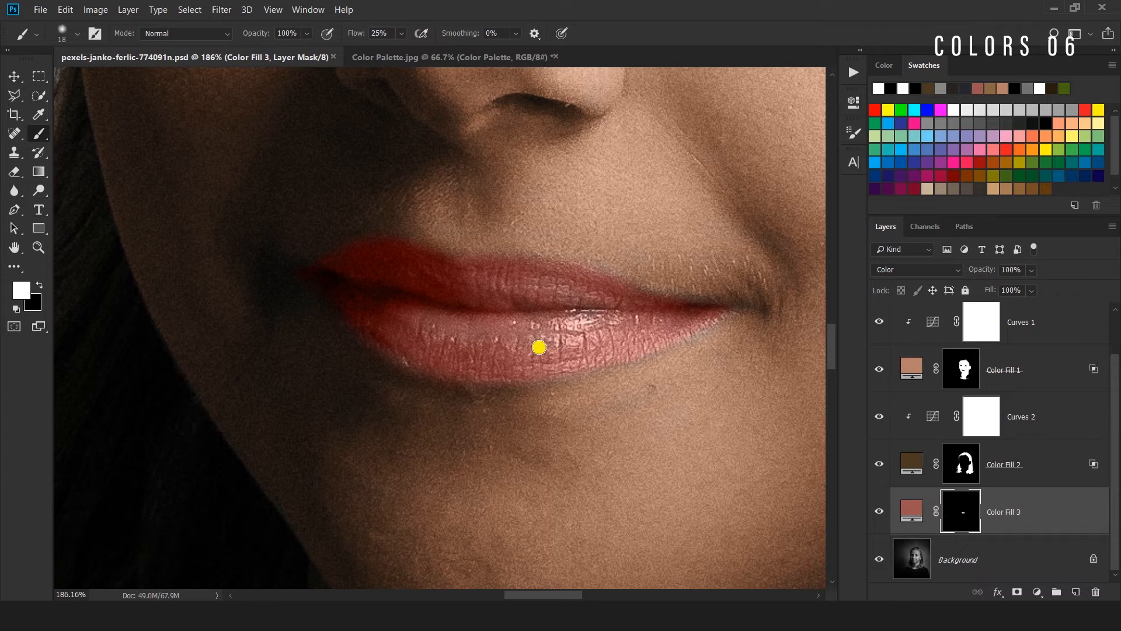
pyautogui.hotkey('ctrl', '0')
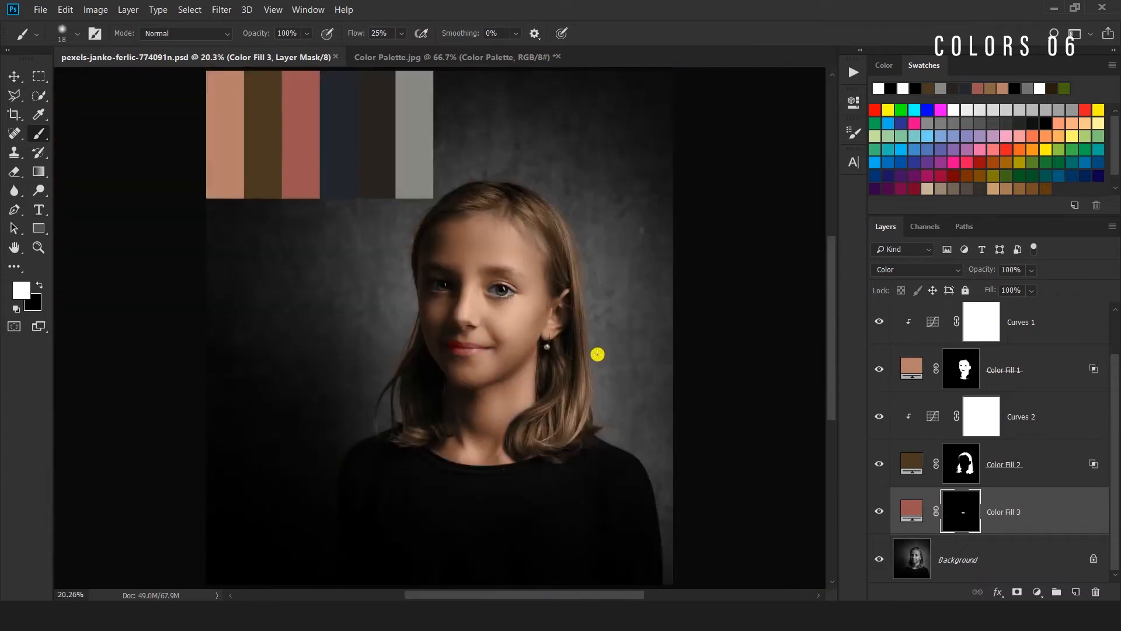
# Fade Color Fill 3 out of the shadows with Blend If, splitting the Underlying Layer black slider to 0 / 68, and compare with the black-and-white original.
pyautogui.hotkey('ctrl', '2')
pyautogui.doubleClick(1072, 507)
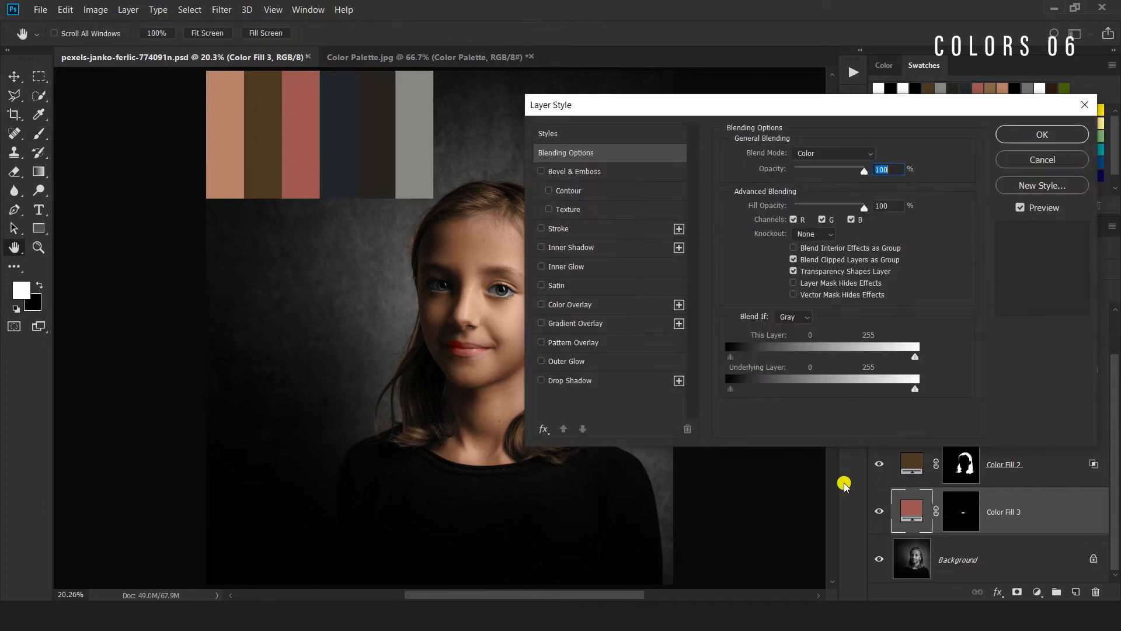
pyautogui.moveTo(733, 389); pyautogui.dragTo(771, 390)
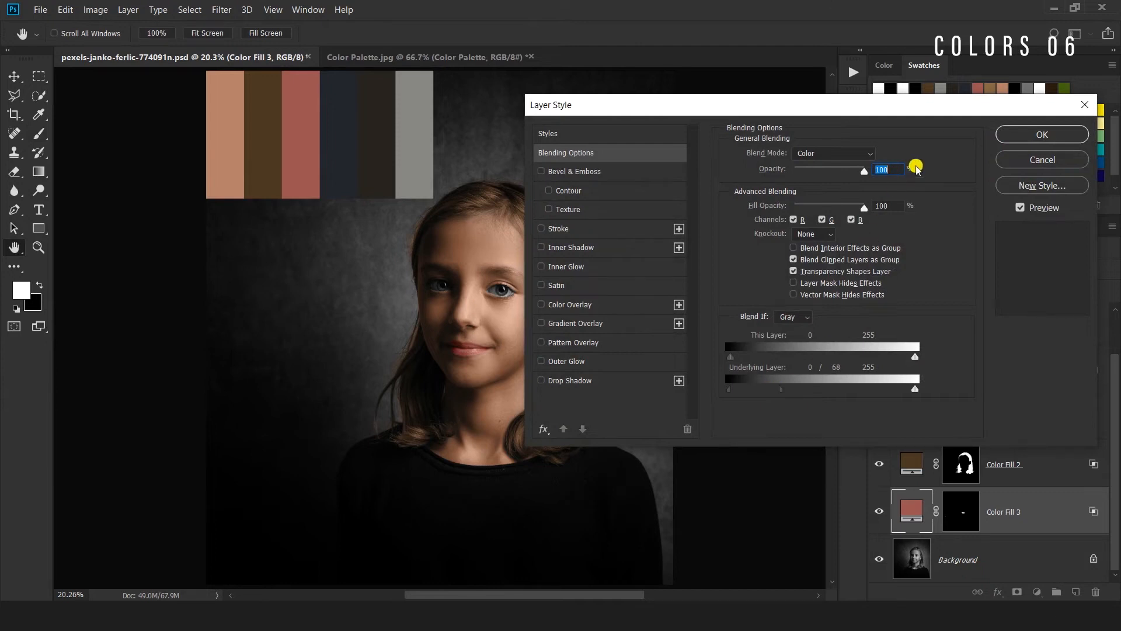
pyautogui.click(1014, 133)
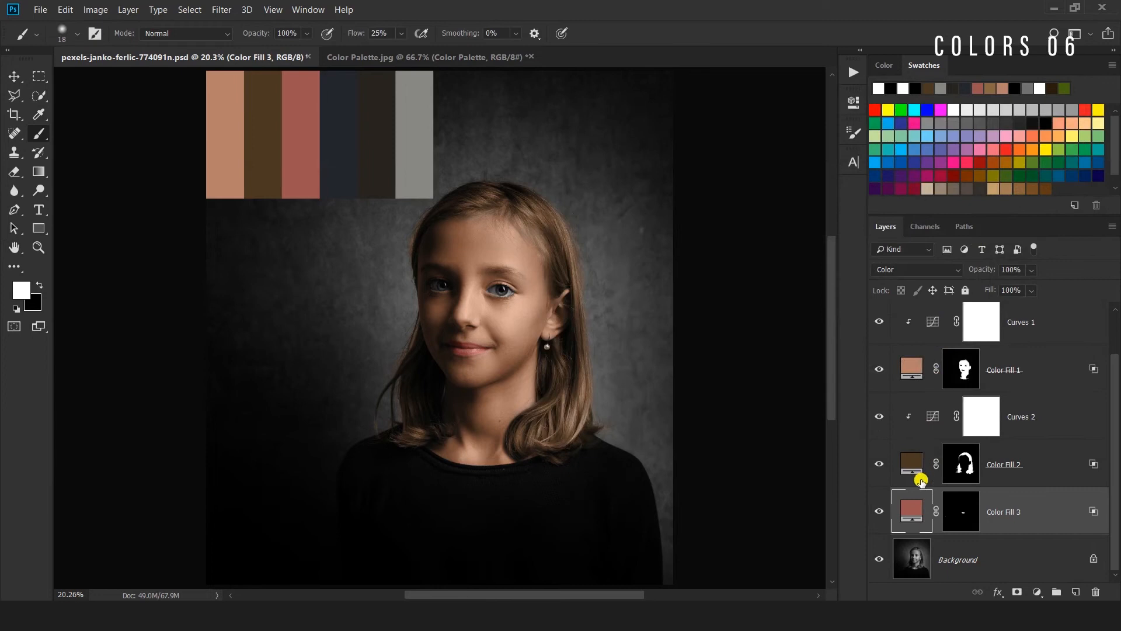
pyautogui.keyDown('alt'); pyautogui.click(888, 561); pyautogui.keyUp('alt')
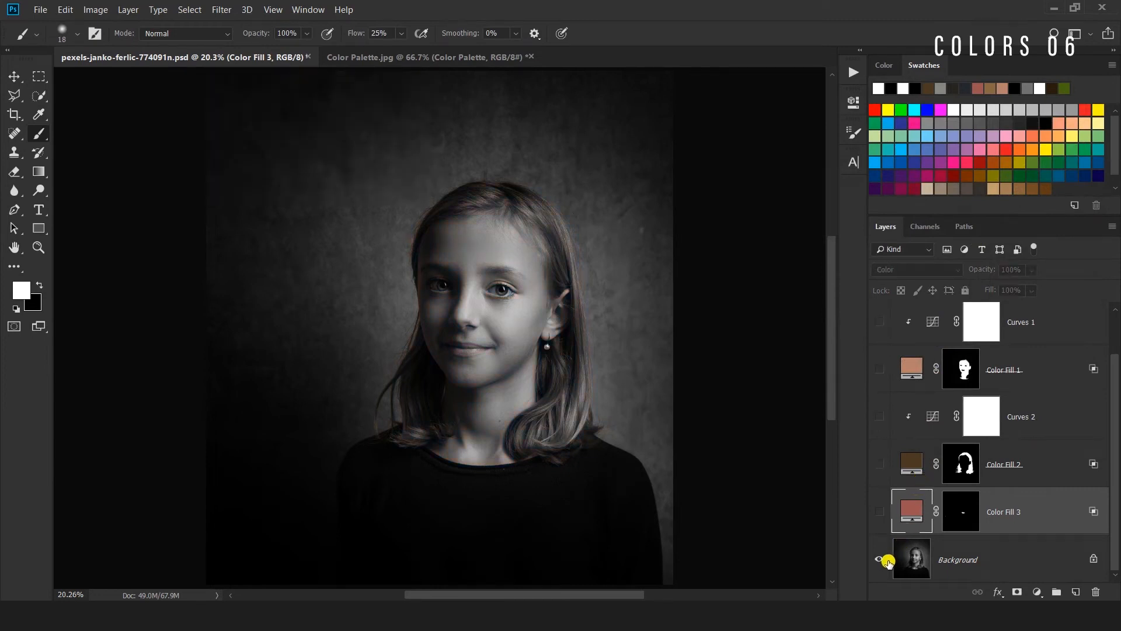
pyautogui.keyDown('alt'); pyautogui.click(888, 561); pyautogui.keyUp('alt')
pyautogui.keyDown('alt'); pyautogui.click(888, 561); pyautogui.keyUp('alt')
pyautogui.keyDown('alt'); pyautogui.click(888, 561); pyautogui.keyUp('alt')
# Add a Solid Color fill layer above the Background for the eyes, sampling the dark navy palette swatch (#23262d).
pyautogui.press('z')
pyautogui.moveTo(476, 288); pyautogui.dragTo(608, 363)
pyautogui.press('b')
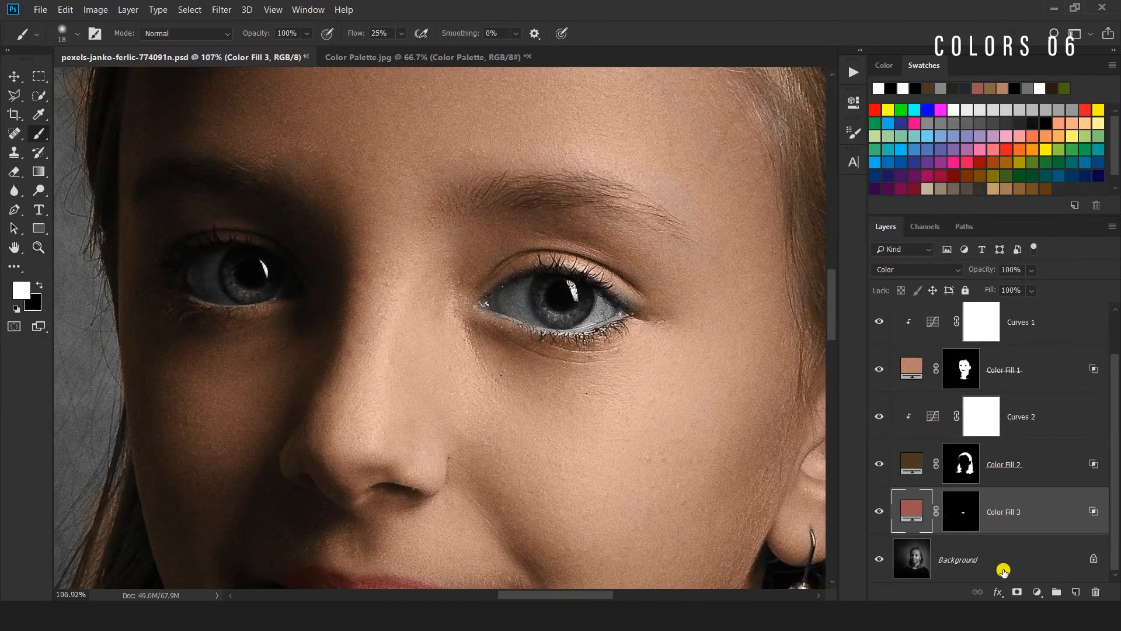
pyautogui.click(1033, 561)
pyautogui.click(1037, 592)
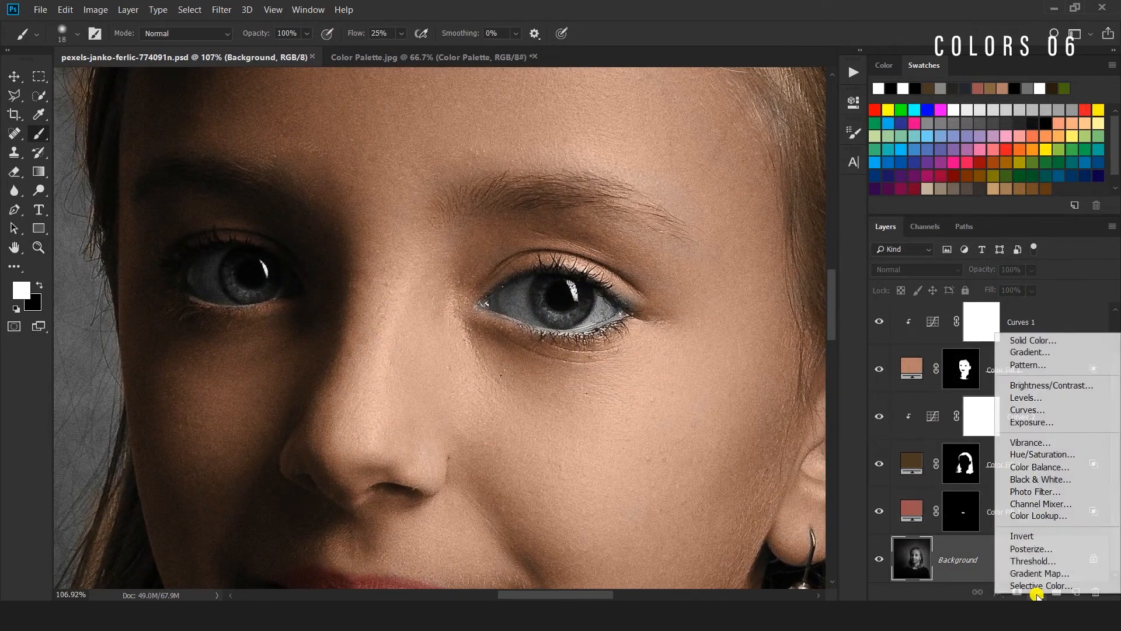
pyautogui.click(1029, 340)
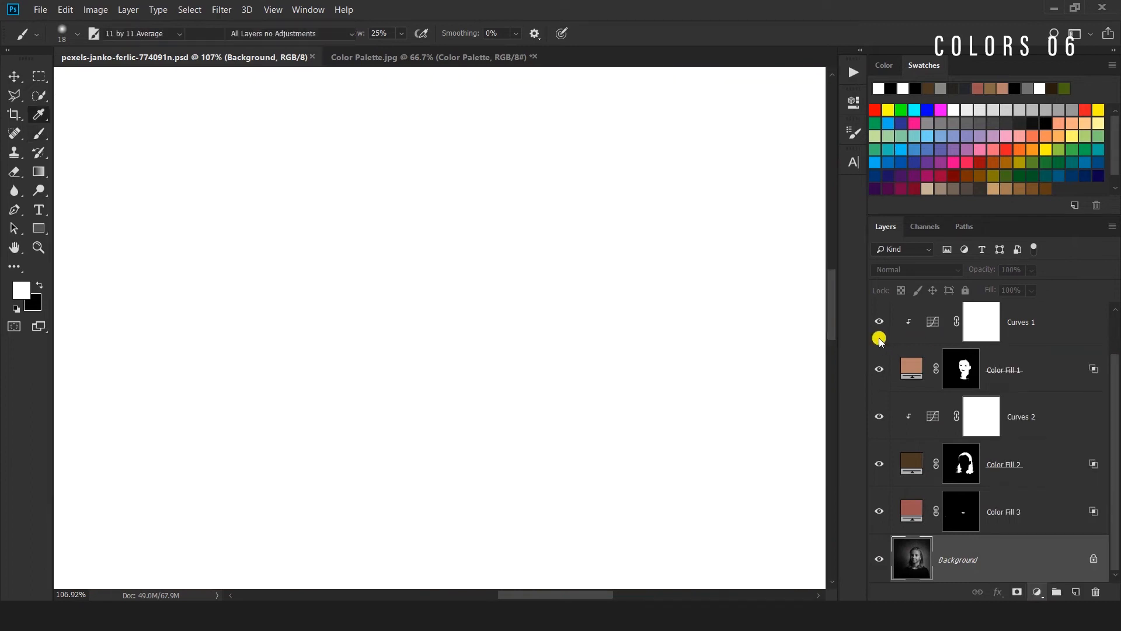
pyautogui.hotkey('ctrl', '0')
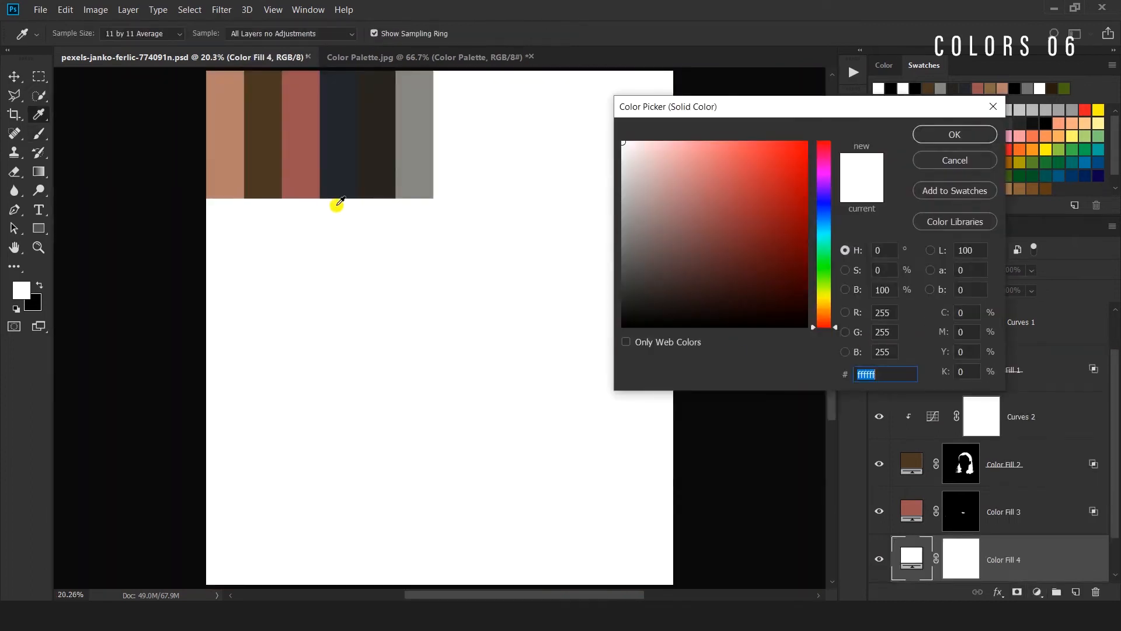
pyautogui.click(338, 159)
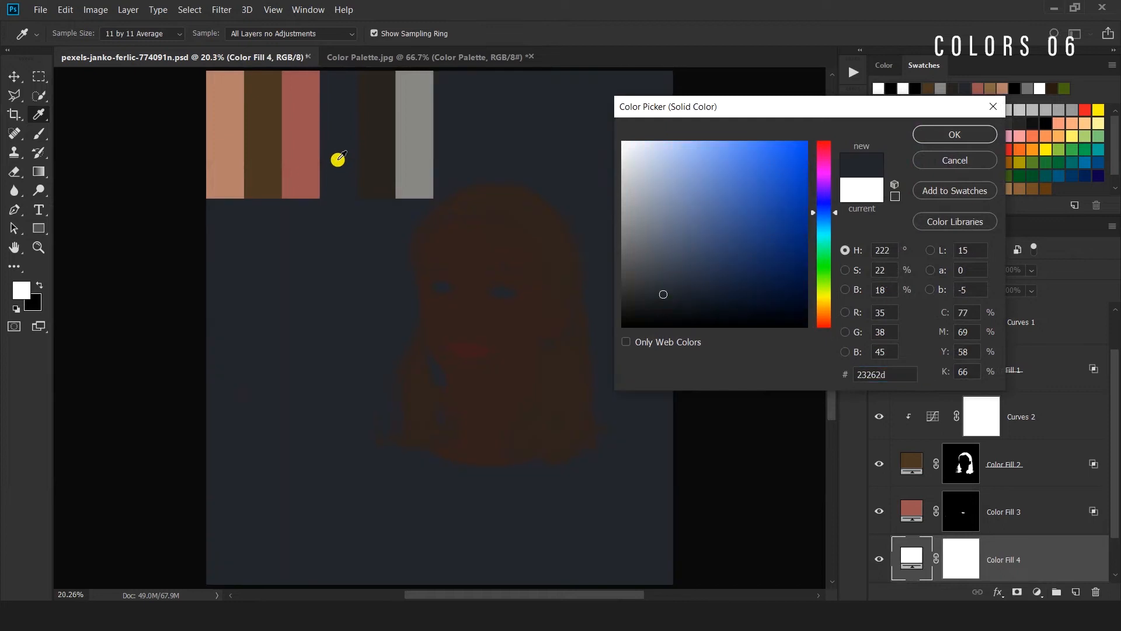
pyautogui.click(956, 139)
# Set Color Fill 4 to Color blending mode and invert its layer mask to black.
pyautogui.click(924, 269)
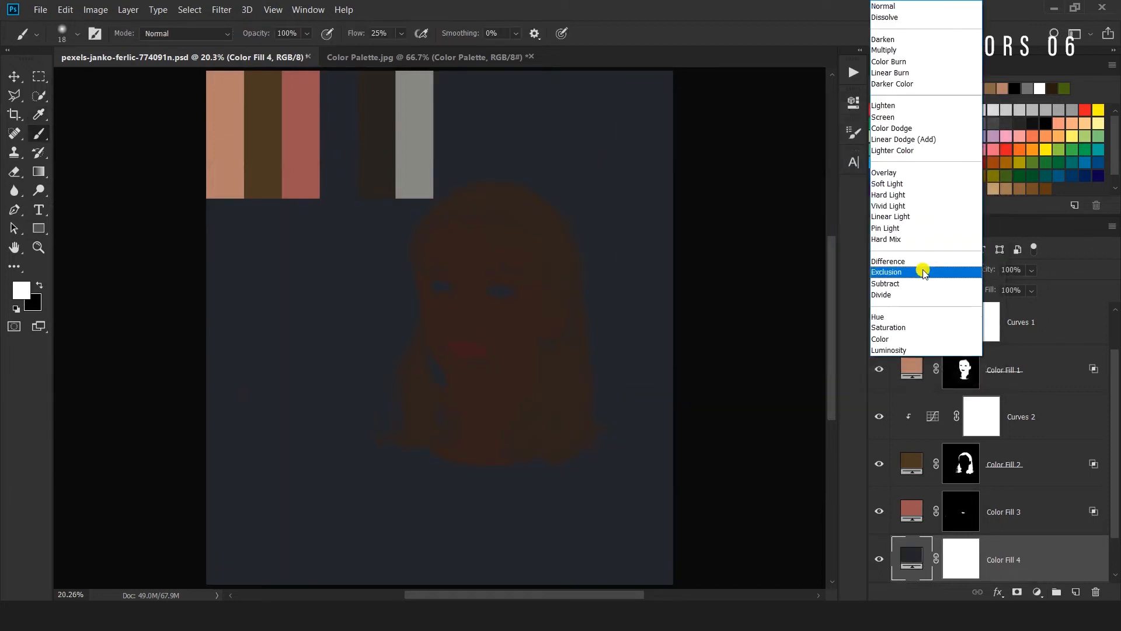
pyautogui.click(904, 339)
pyautogui.click(966, 560)
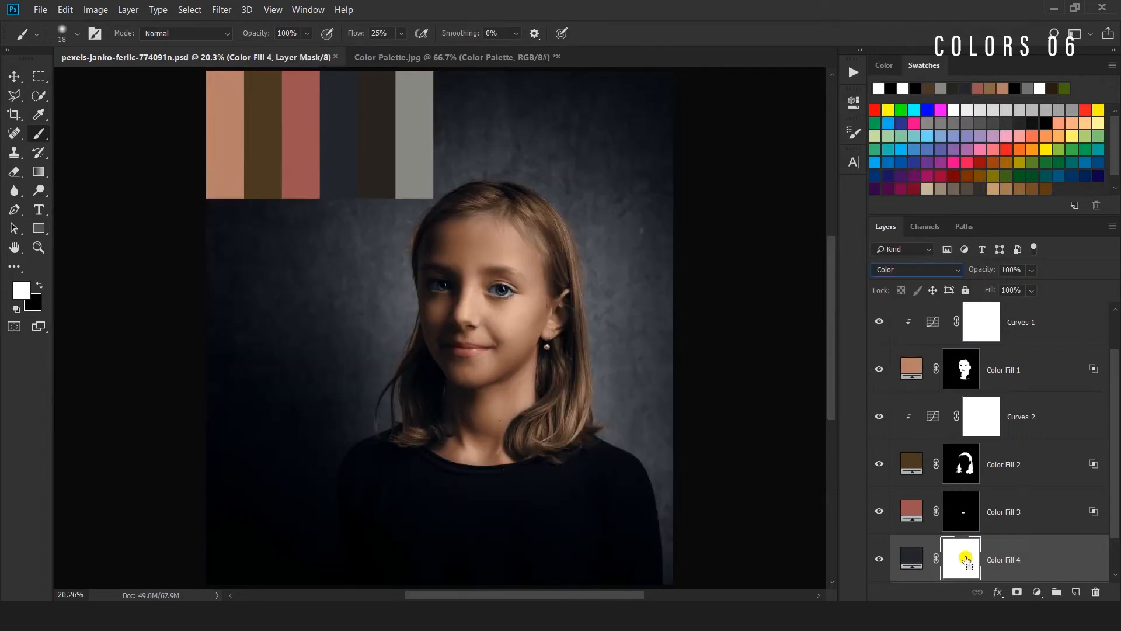
pyautogui.hotkey('ctrl', 'i')
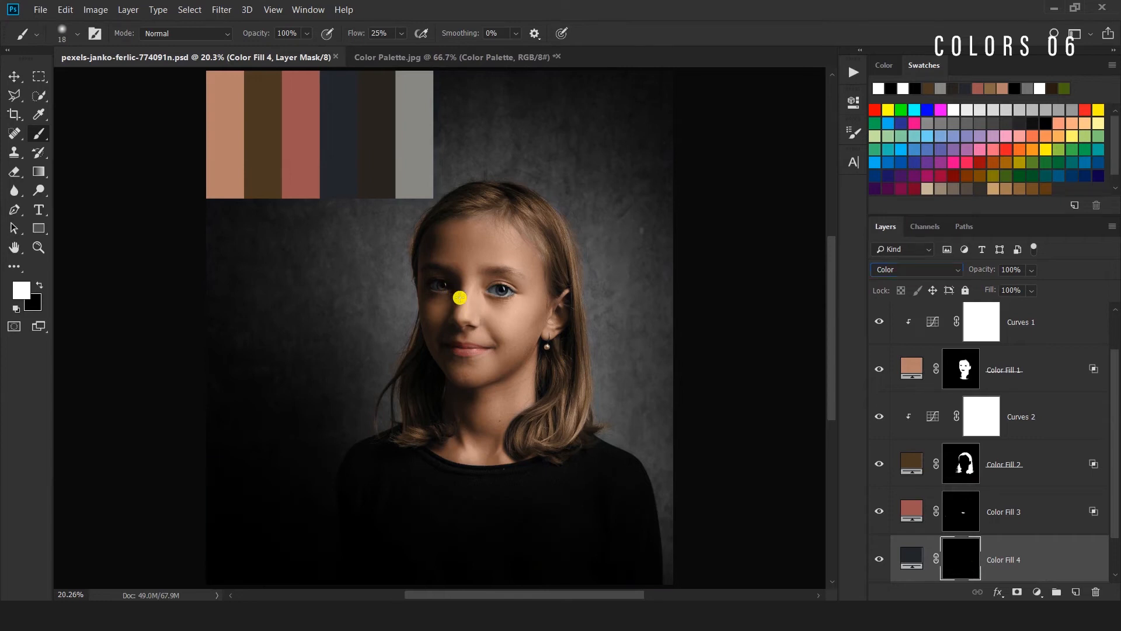
# Paint the irises of both eyes into the Color Fill 4 mask with a soft white brush enlarged to about 95 px.
pyautogui.press('z')
pyautogui.moveTo(433, 276); pyautogui.dragTo(552, 377)
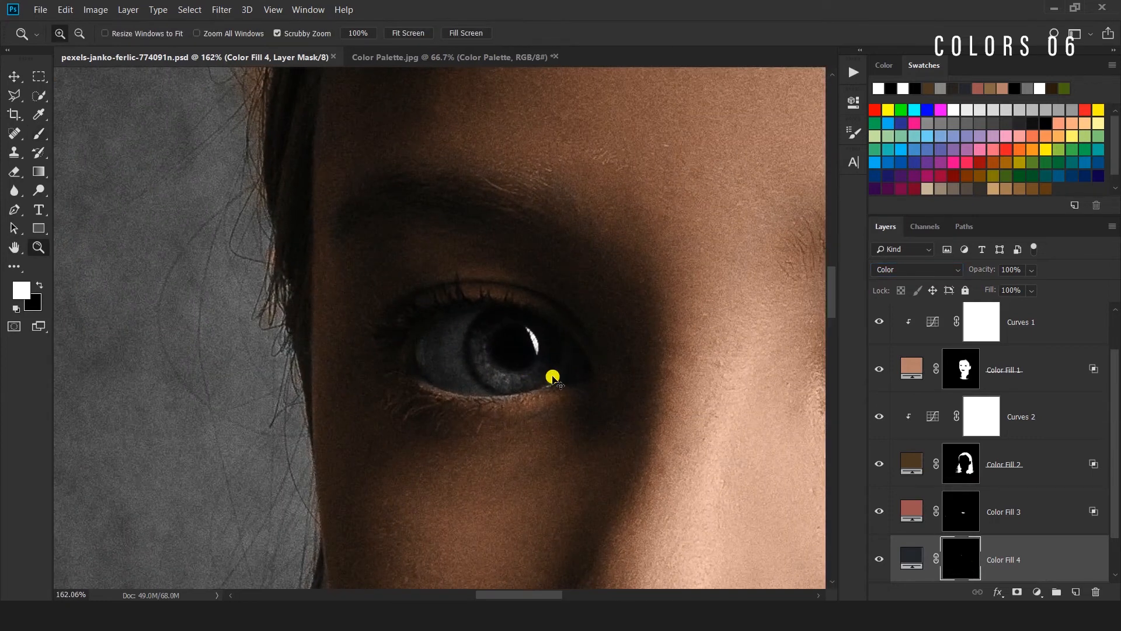
pyautogui.click(38, 134)
pyautogui.moveTo(474, 342); pyautogui.dragTo(494, 350)
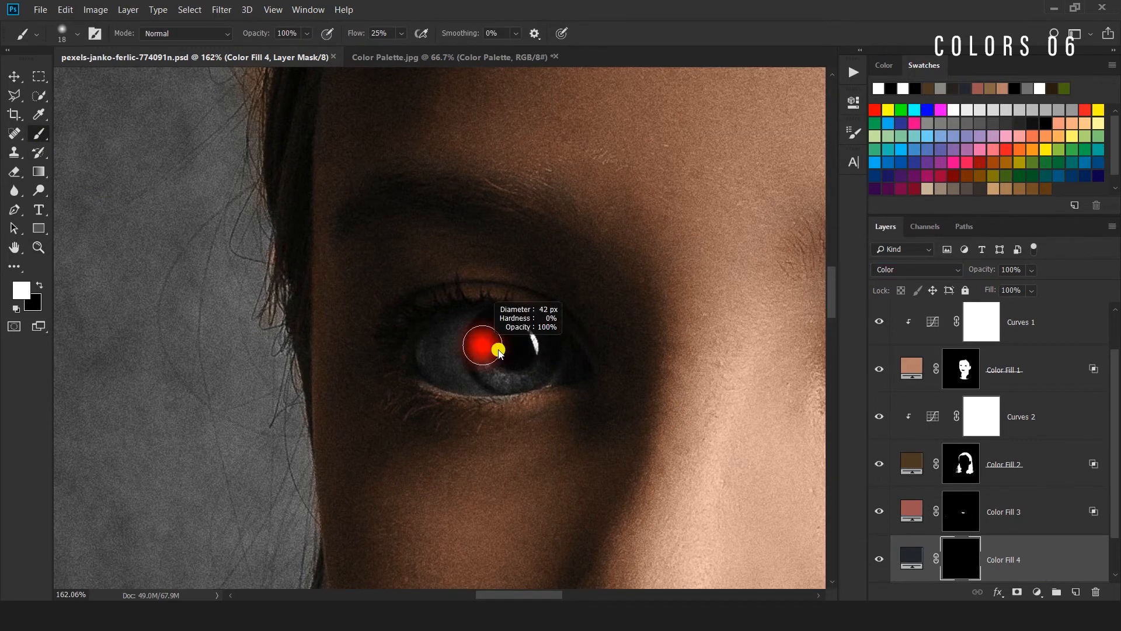
pyautogui.click(513, 344)
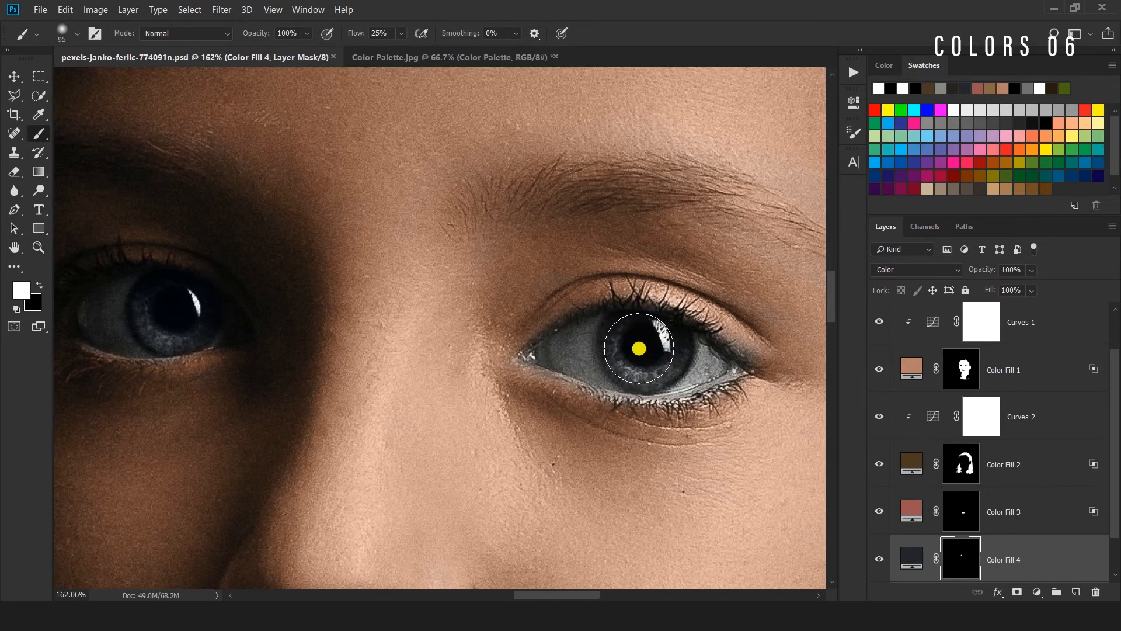
pyautogui.moveTo(638, 339); pyautogui.dragTo(642, 350)
pyautogui.hotkey('ctrl', '0')
# Add a Solid Color fill layer above the Background from the dark brown palette swatch (#282320) and set it to Color blending mode.
pyautogui.scroll(-1, 1033, 559)
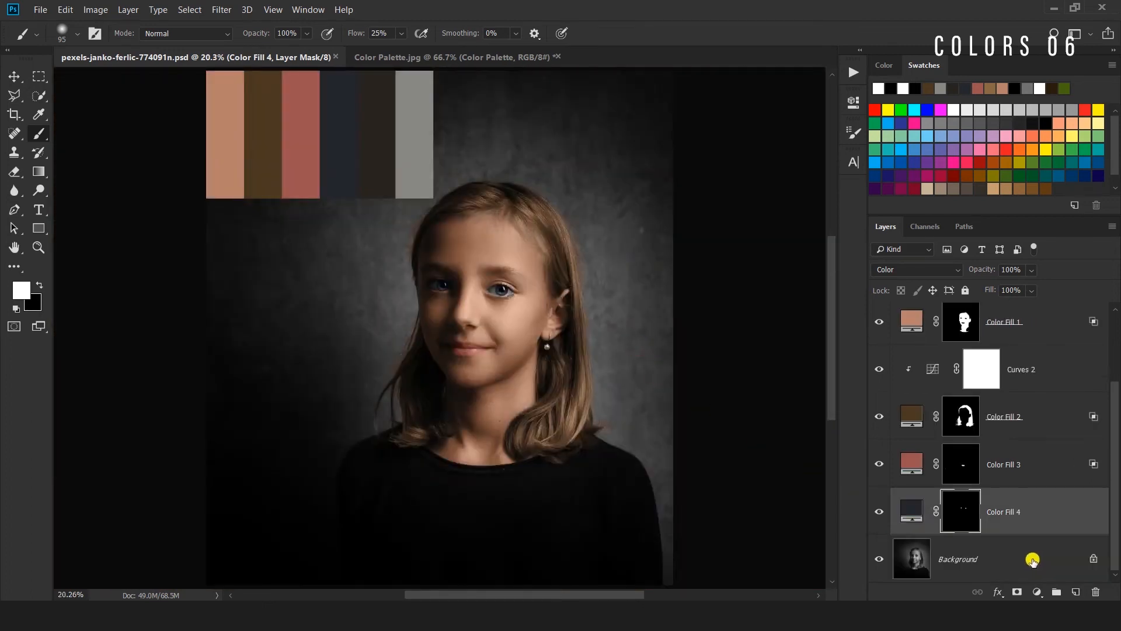
pyautogui.click(1029, 557)
pyautogui.click(1036, 592)
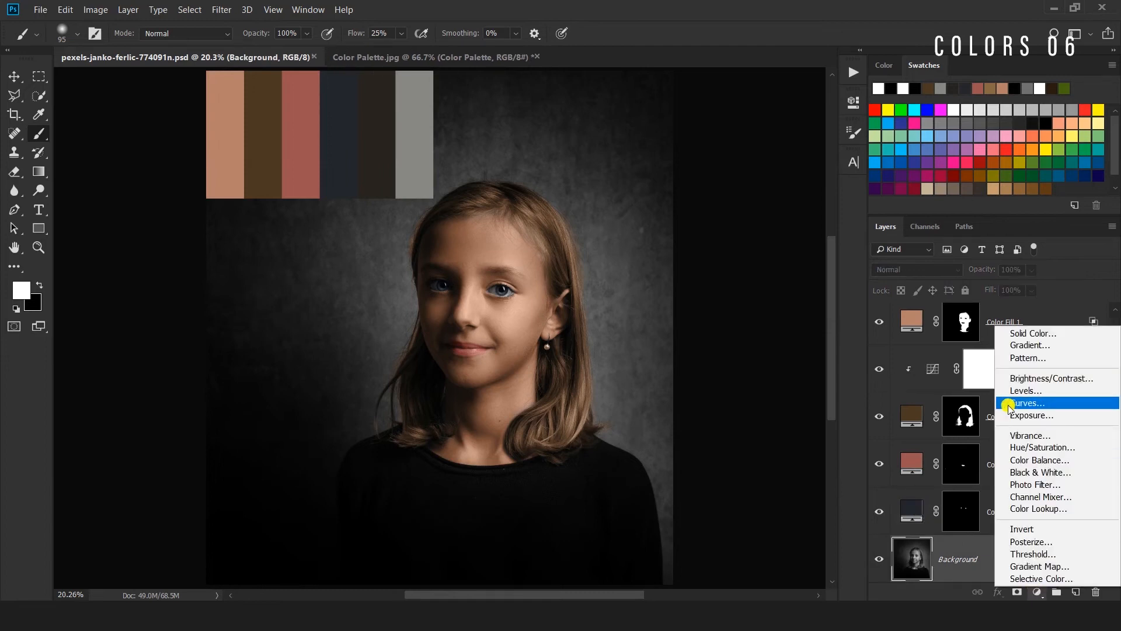
pyautogui.click(1013, 334)
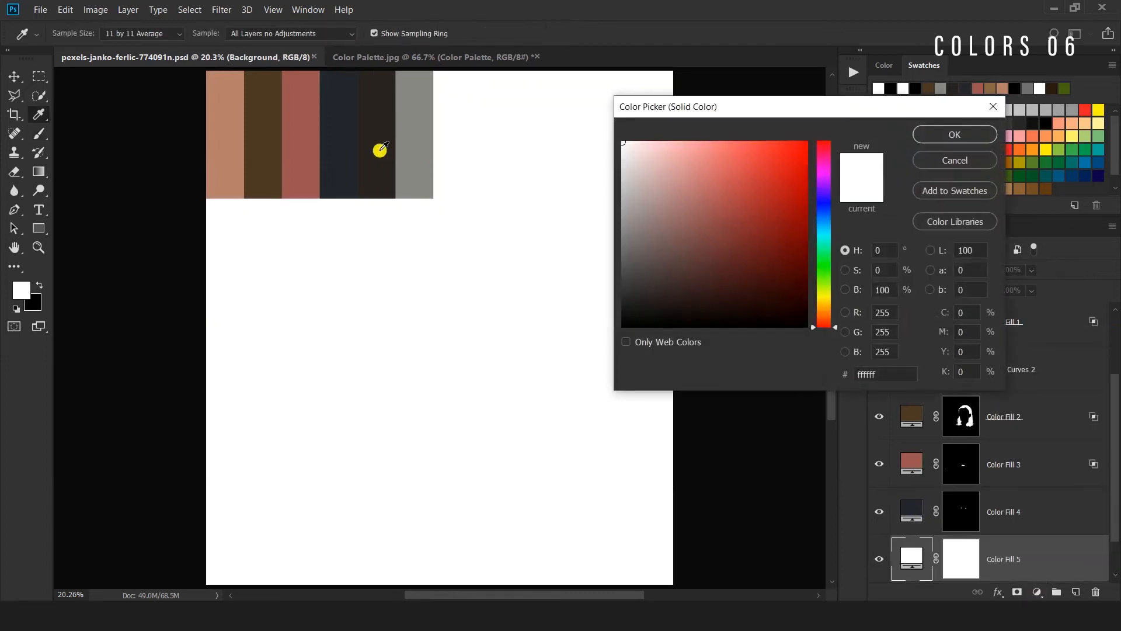
pyautogui.click(376, 155)
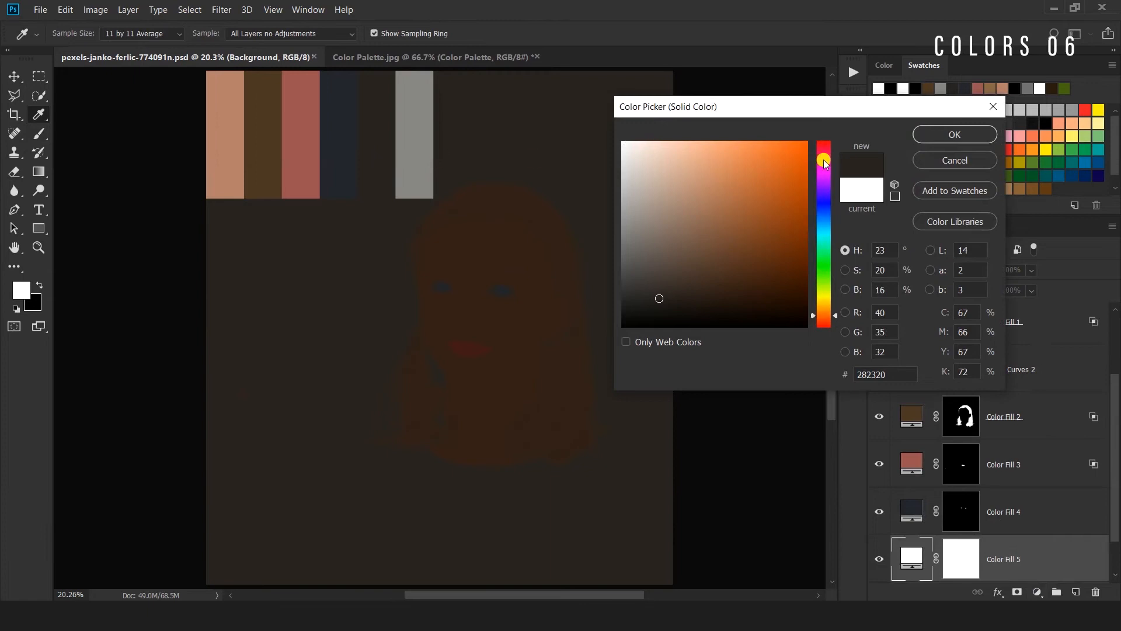
pyautogui.click(981, 136)
pyautogui.click(913, 274)
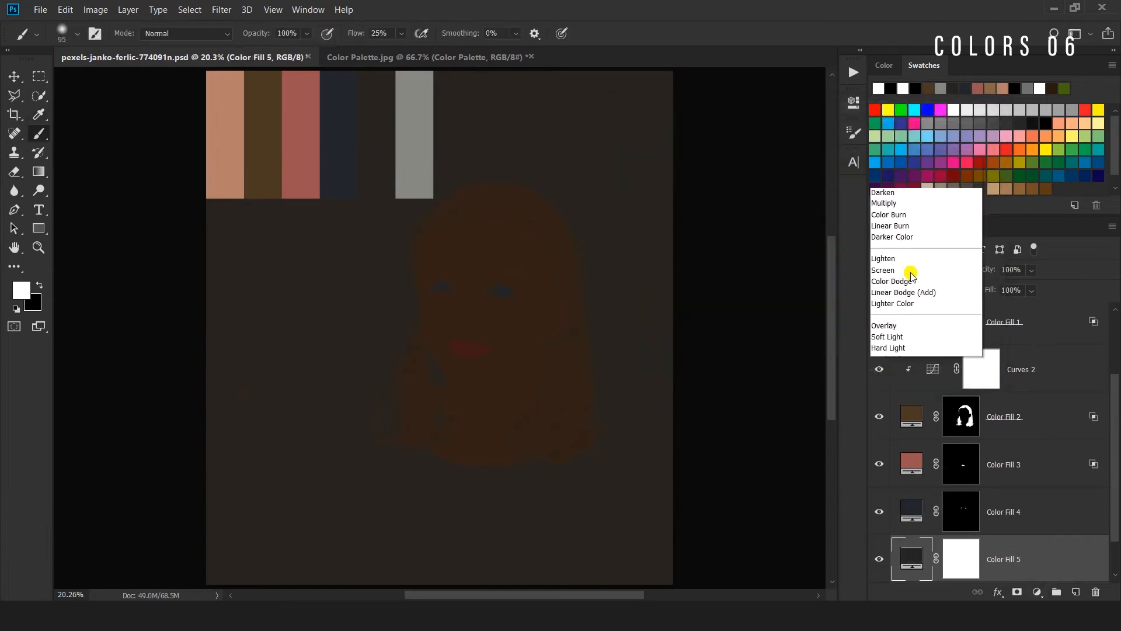
pyautogui.click(902, 340)
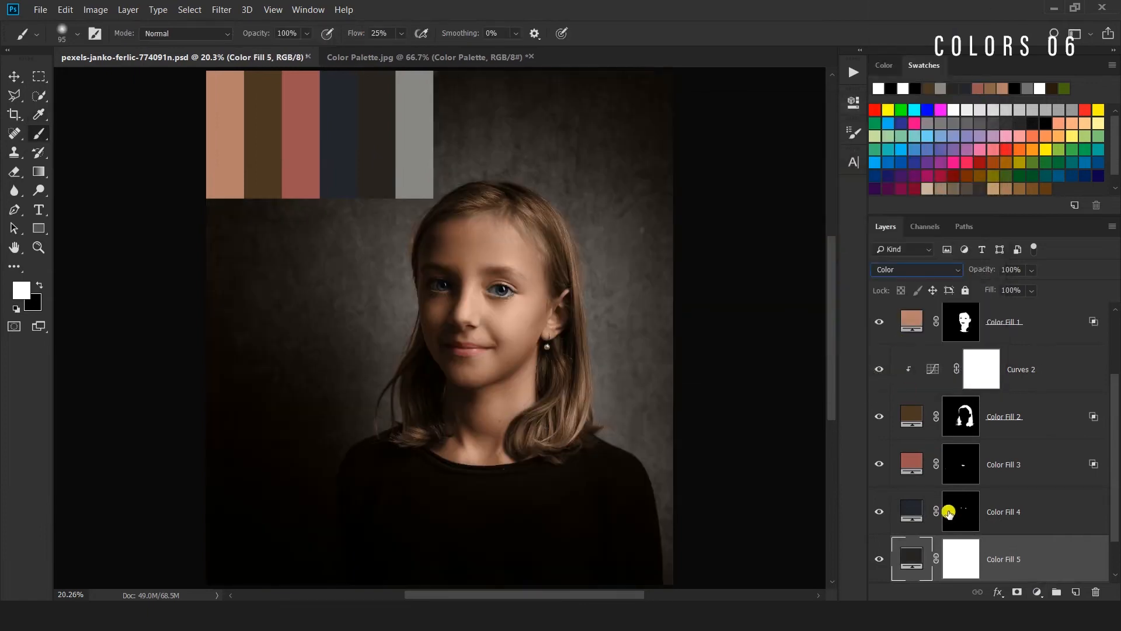
# Invert the Color Fill 5 mask to black and paint the whites of both eyes into it with a 27 px soft white brush at 100% flow.
pyautogui.click(963, 571)
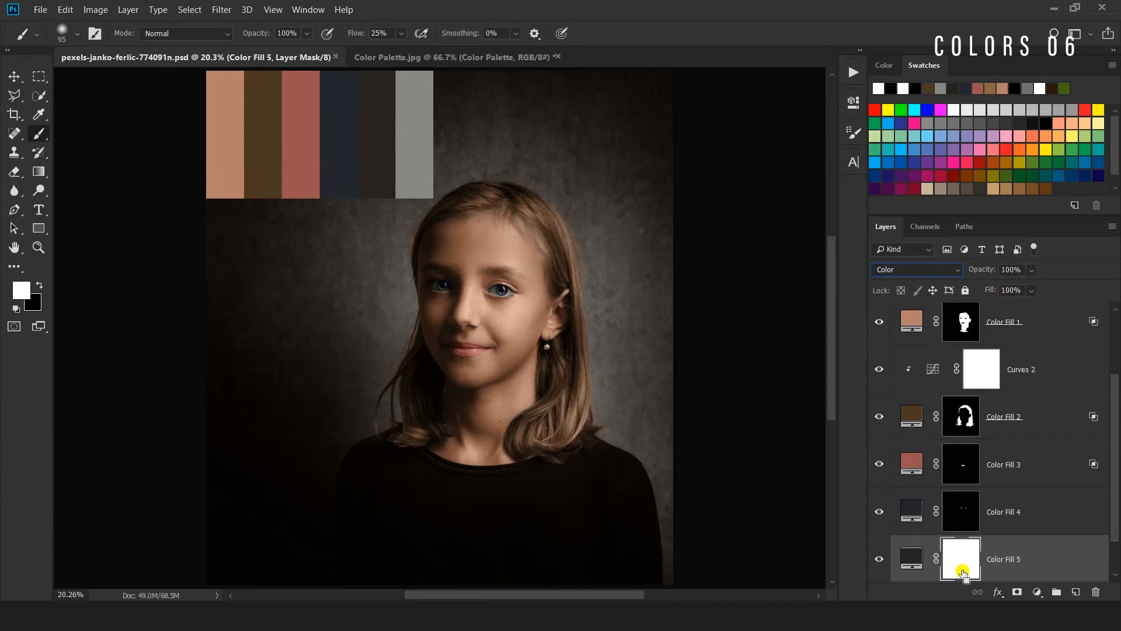
pyautogui.hotkey('ctrl', 'i')
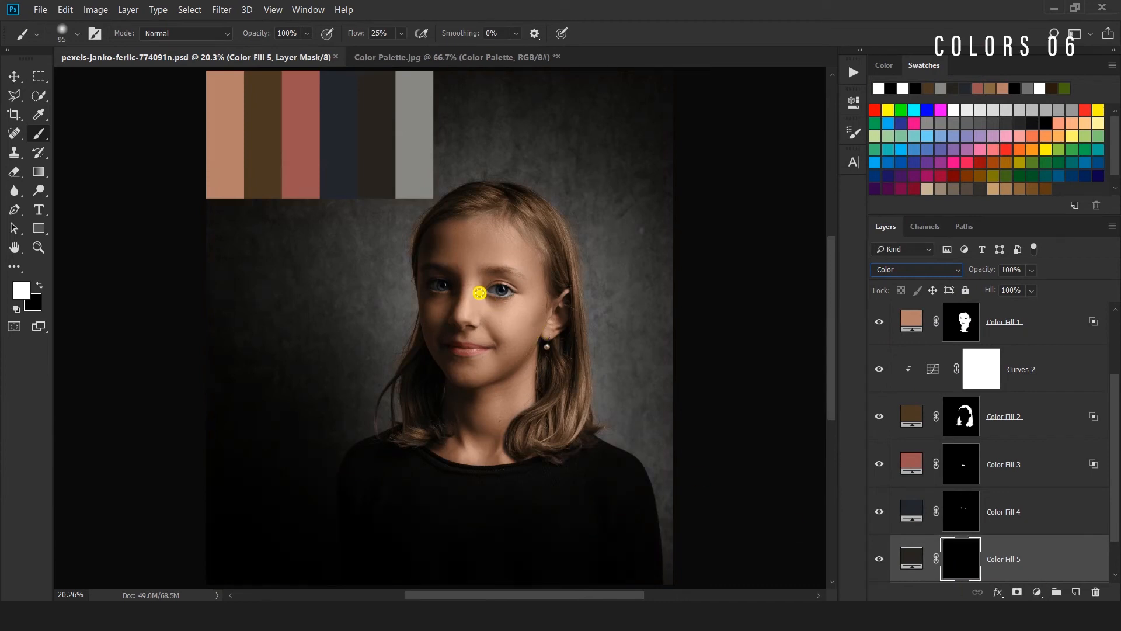
pyautogui.press('z')
pyautogui.moveTo(493, 299); pyautogui.dragTo(592, 364)
pyautogui.hotkey('ctrl', 'alt', 'z')
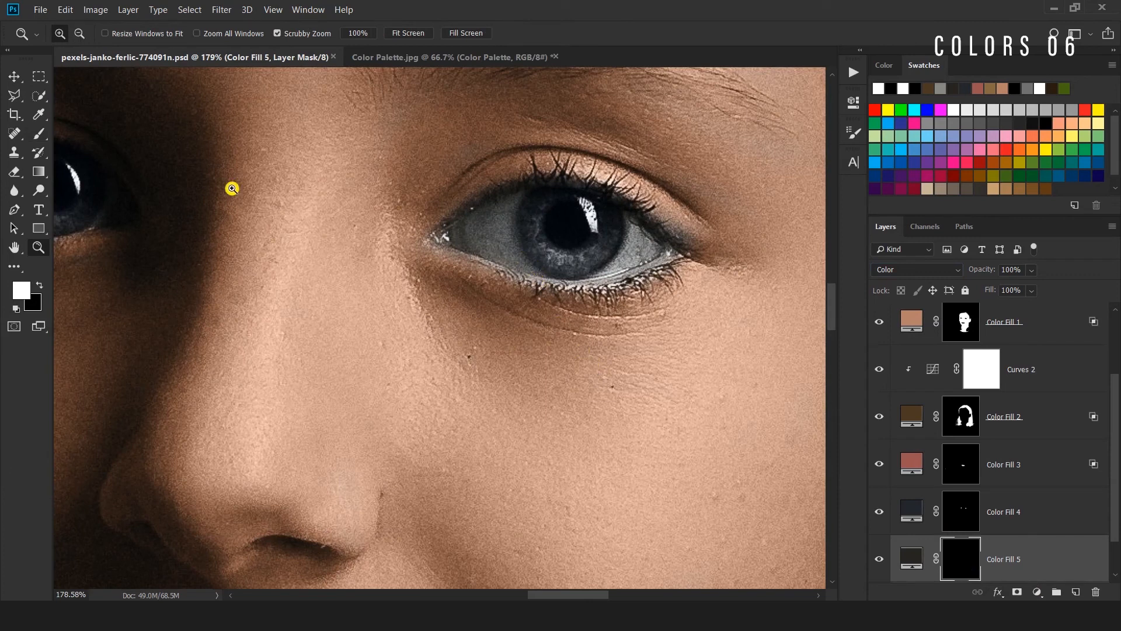
pyautogui.press('b')
pyautogui.moveTo(534, 220)
pyautogui.mouseDown()
pyautogui.moveTo(476, 224)
pyautogui.moveTo(501, 247)
pyautogui.mouseUp()
pyautogui.hotkey('ctrl', 'space')
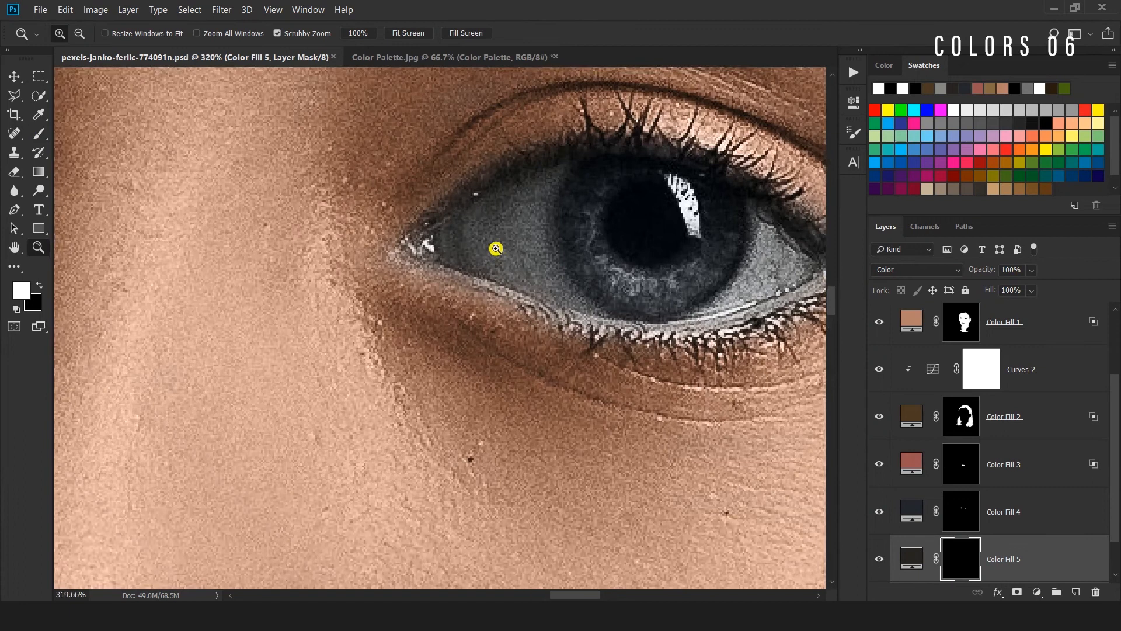
pyautogui.scroll(-1, 464, 230)
pyautogui.hscroll(2, 776, 230)
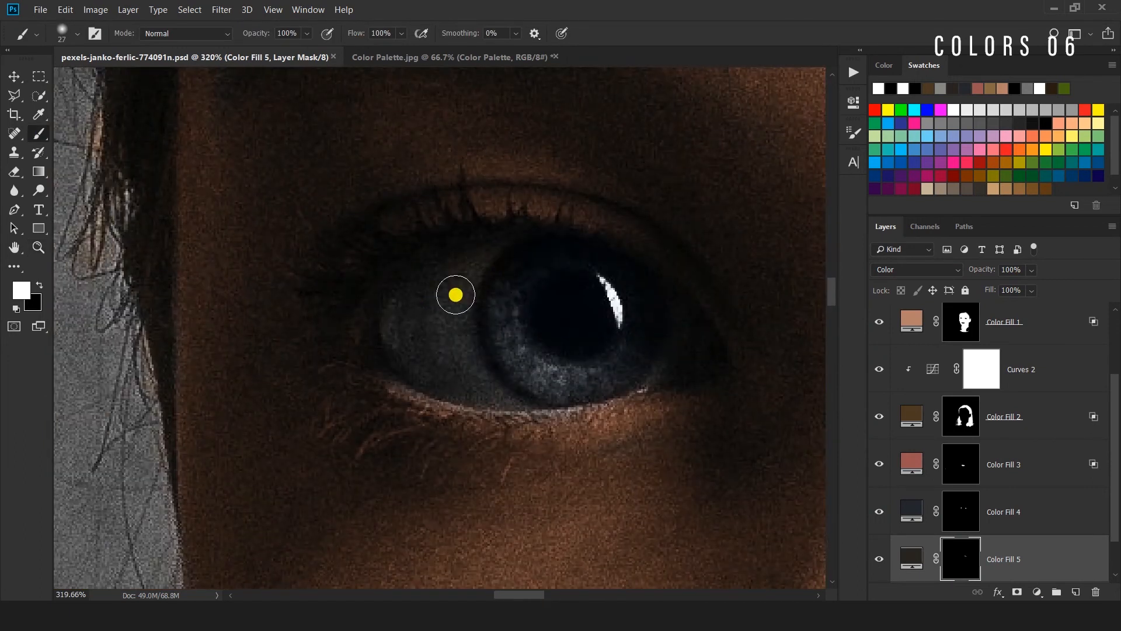
pyautogui.moveTo(681, 351)
pyautogui.mouseDown()
pyautogui.moveTo(638, 373)
pyautogui.moveTo(680, 353)
pyautogui.mouseUp()
pyautogui.hotkey('ctrl', '0')
pyautogui.scroll(-1, 882, 556)
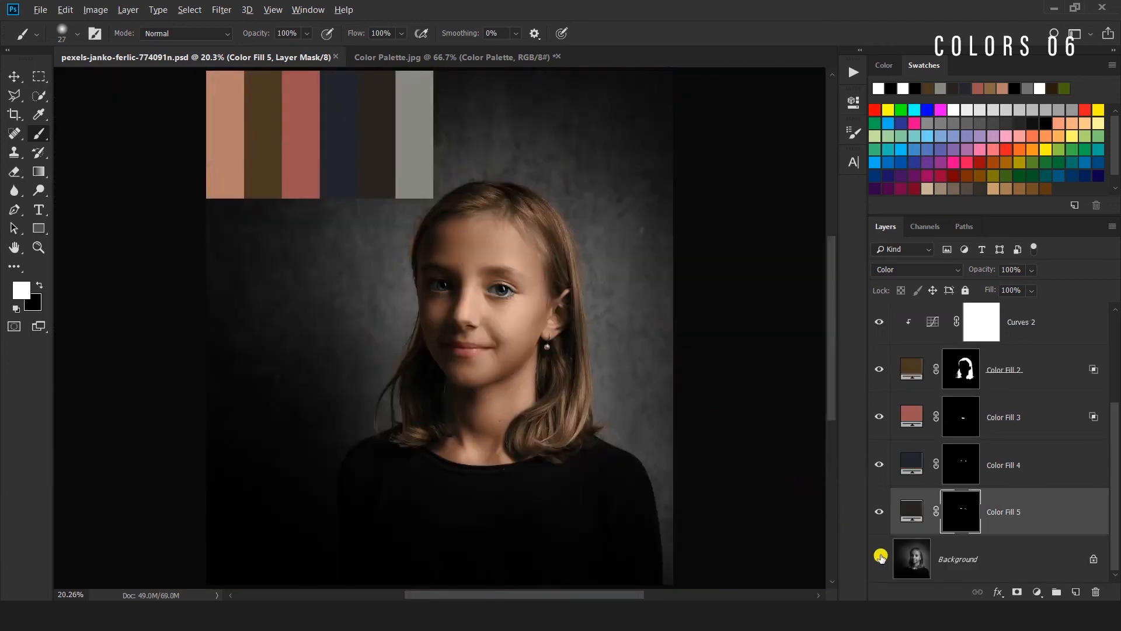
pyautogui.keyDown('alt'); pyautogui.click(881, 556); pyautogui.keyUp('alt')
pyautogui.keyDown('alt'); pyautogui.click(881, 557); pyautogui.keyUp('alt')
# Add a Solid Color fill layer above the Background from the grey palette swatch (#878682) and set it to Color blending mode.
pyautogui.click(1044, 558)
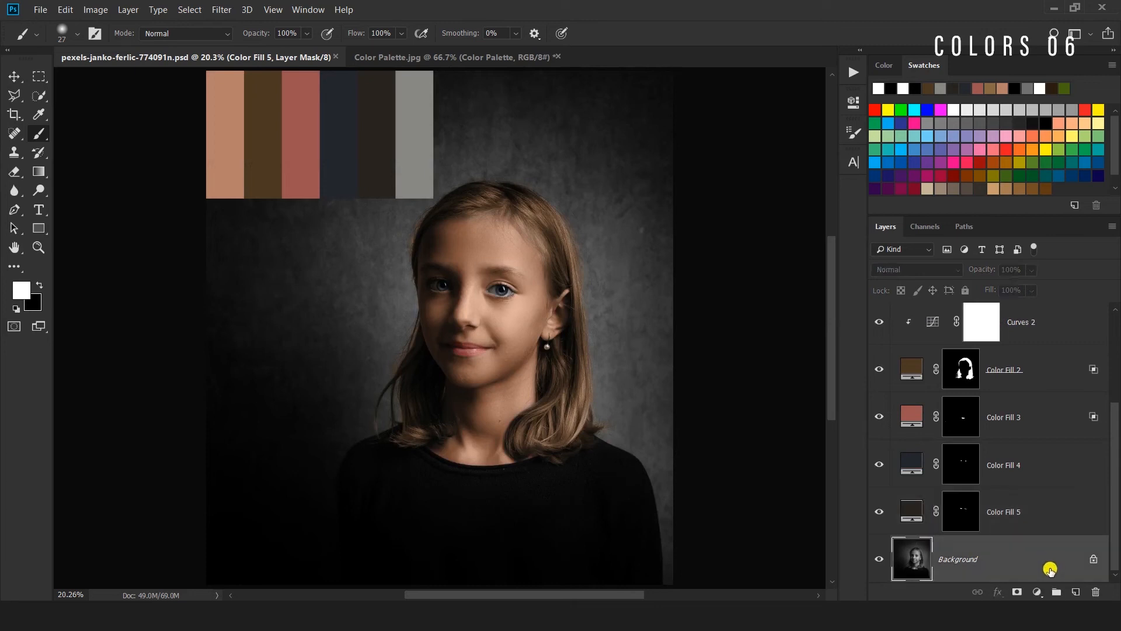
pyautogui.click(1040, 592)
pyautogui.click(1027, 333)
pyautogui.click(416, 153)
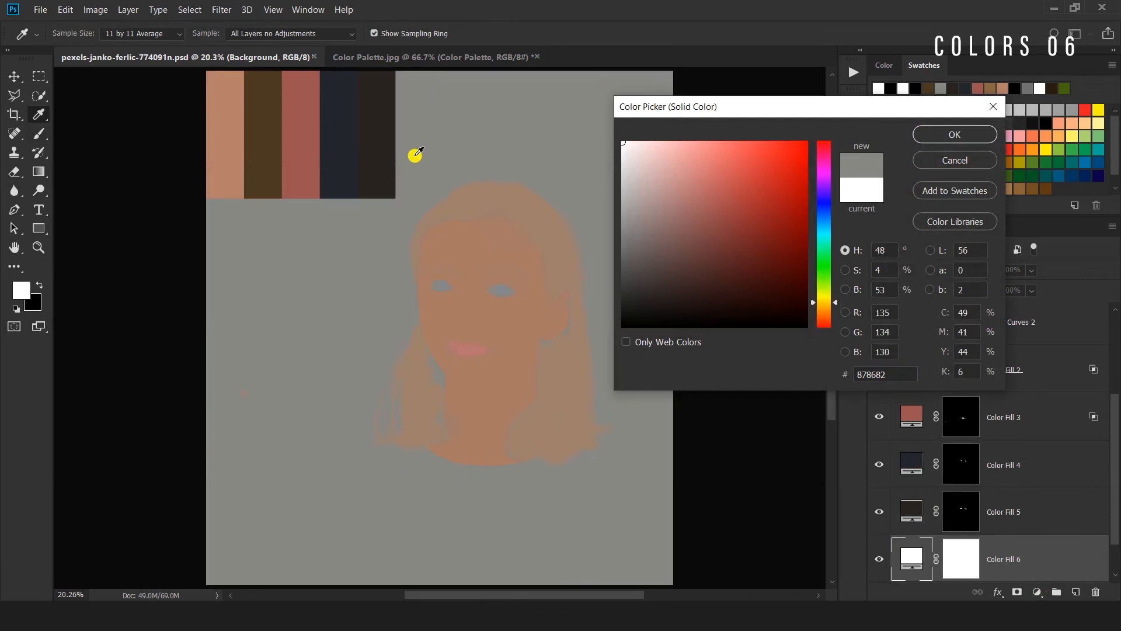
pyautogui.click(958, 134)
pyautogui.click(927, 271)
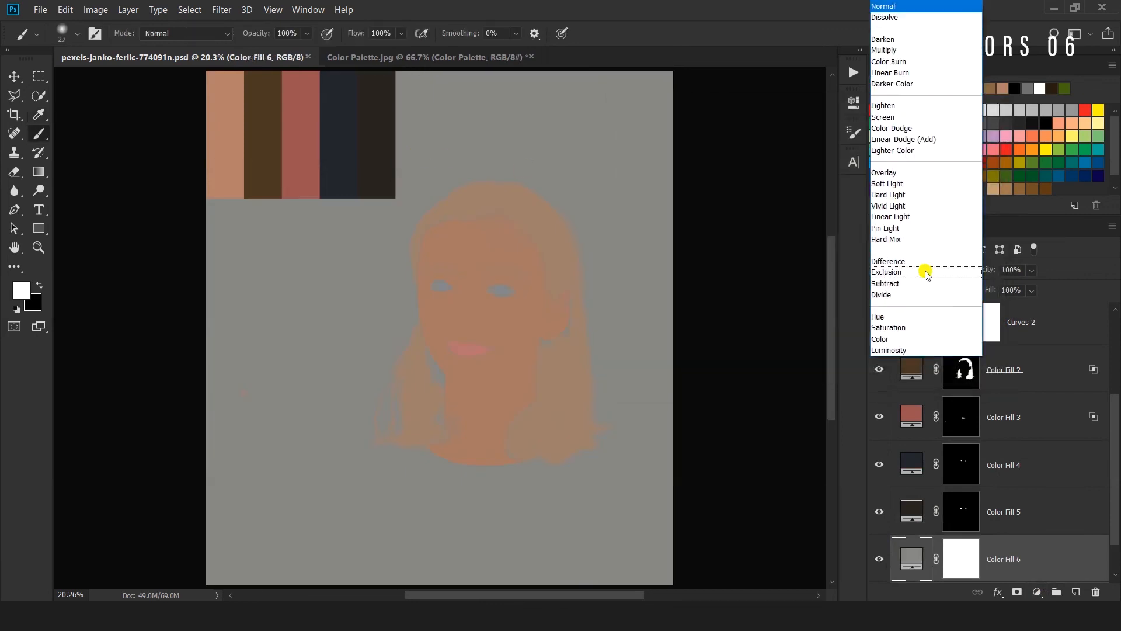
pyautogui.click(910, 342)
# Invert the Color Fill 6 layer mask to black and hide the Color Palette layer.
pyautogui.click(959, 558)
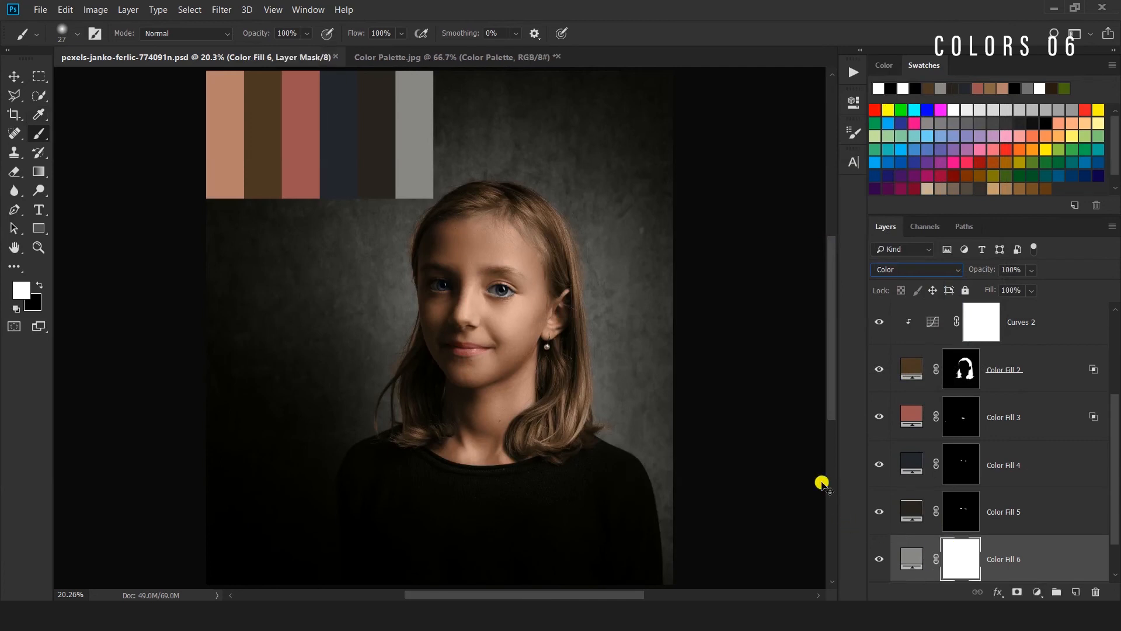
pyautogui.hotkey('ctrl', 'i')
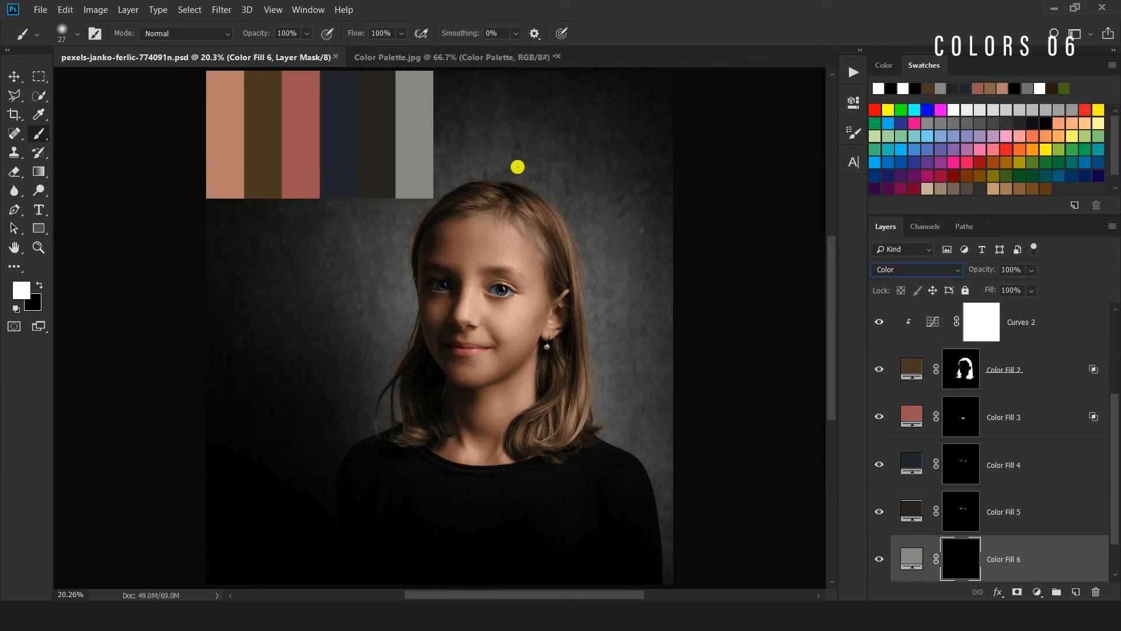
pyautogui.scroll(3, 899, 327)
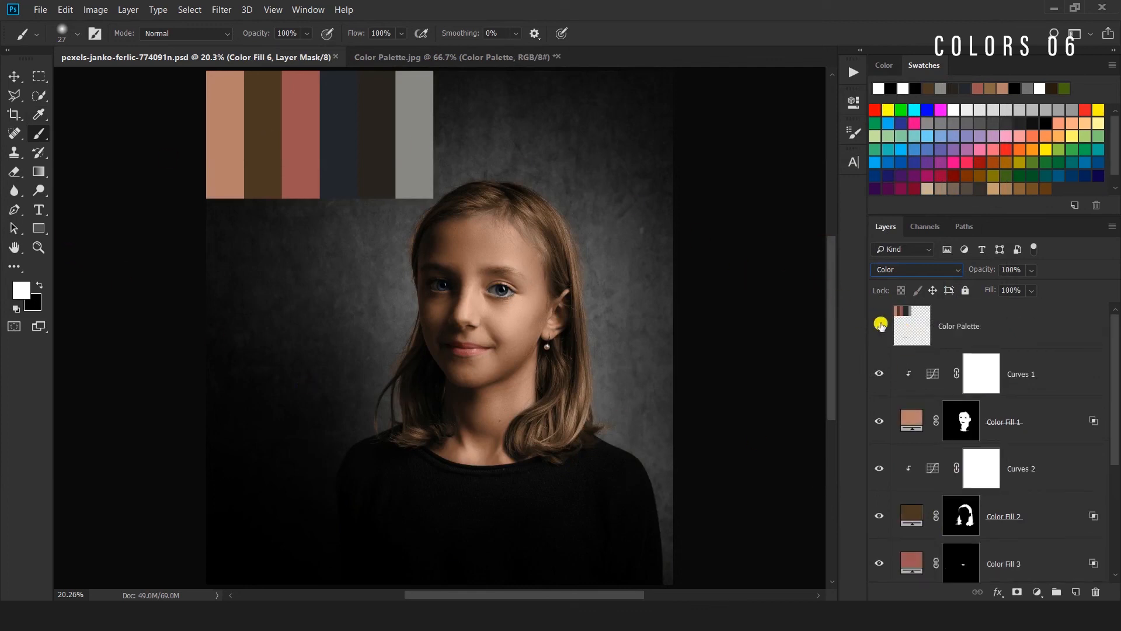
pyautogui.click(880, 324)
pyautogui.scroll(-4, 985, 386)
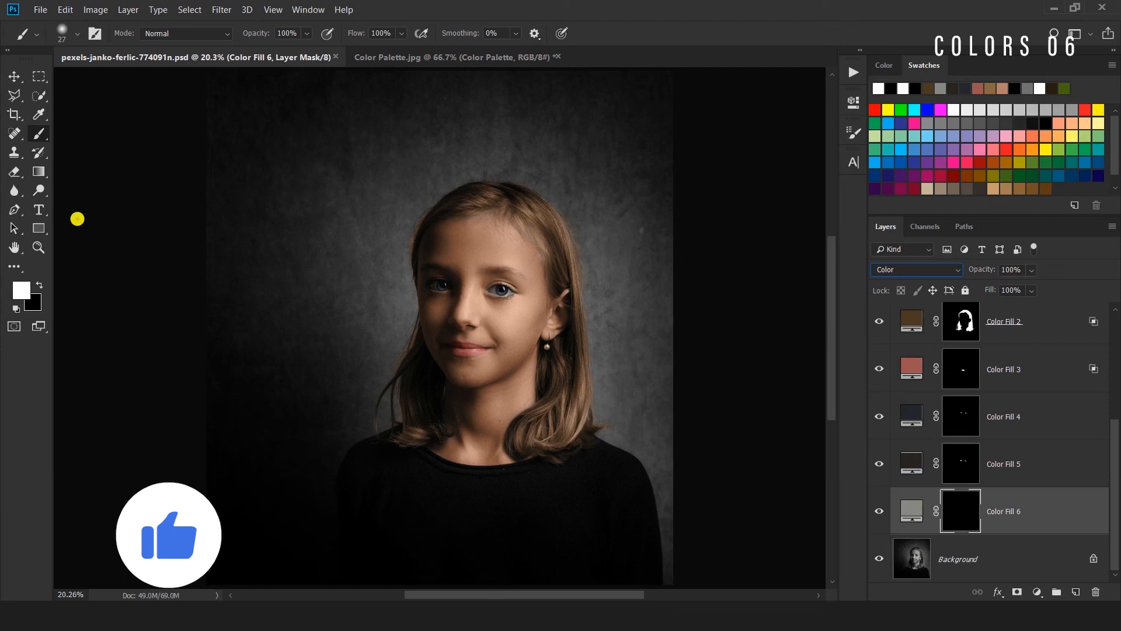
# Paint the backdrop into the Color Fill 6 mask with a 627 px white brush and remove the overlap on the girl with a 440 px black brush.
pyautogui.moveTo(218, 202)
pyautogui.mouseDown()
pyautogui.moveTo(258, 210)
pyautogui.moveTo(331, 461)
pyautogui.moveTo(356, 385)
pyautogui.moveTo(608, 157)
pyautogui.moveTo(705, 426)
pyautogui.mouseUp()
pyautogui.moveTo(623, 331); pyautogui.dragTo(664, 426)
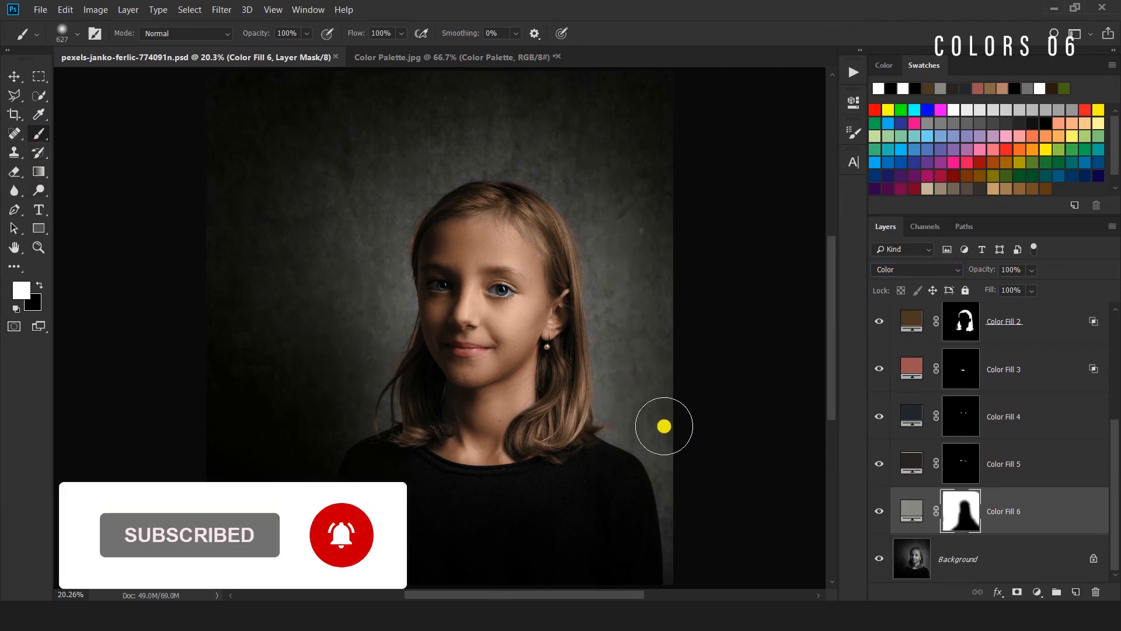
pyautogui.scroll(-2, 664, 426)
pyautogui.scroll(4, 467, 526)
pyautogui.press('x')
pyautogui.moveTo(405, 300); pyautogui.dragTo(455, 320)
pyautogui.scroll(-1, 457, 315)
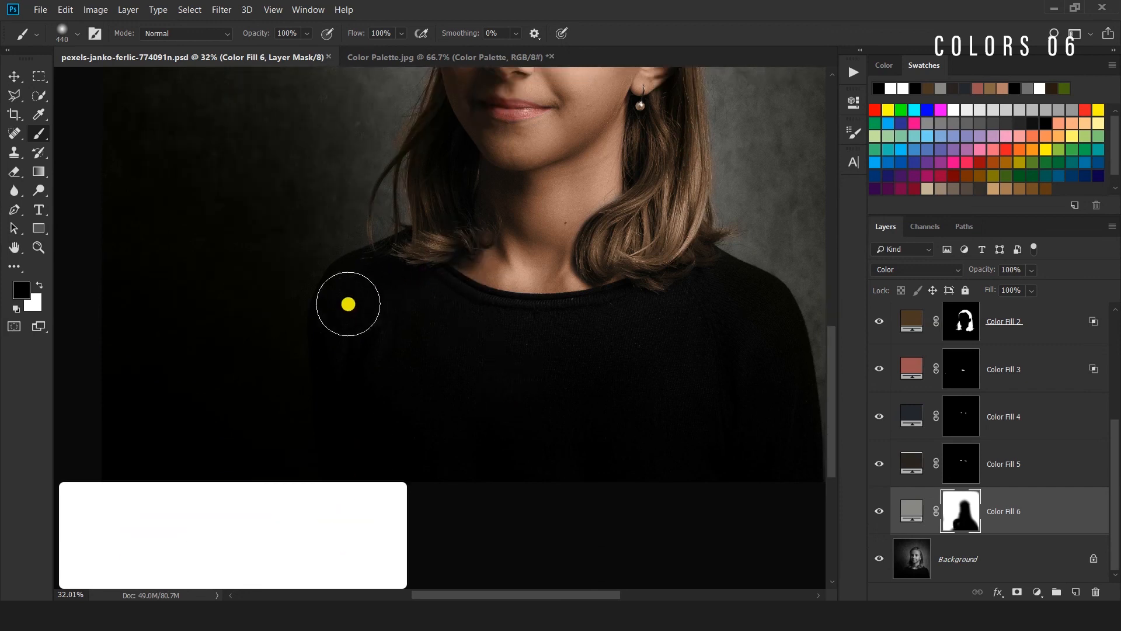
pyautogui.scroll(-4, 348, 304)
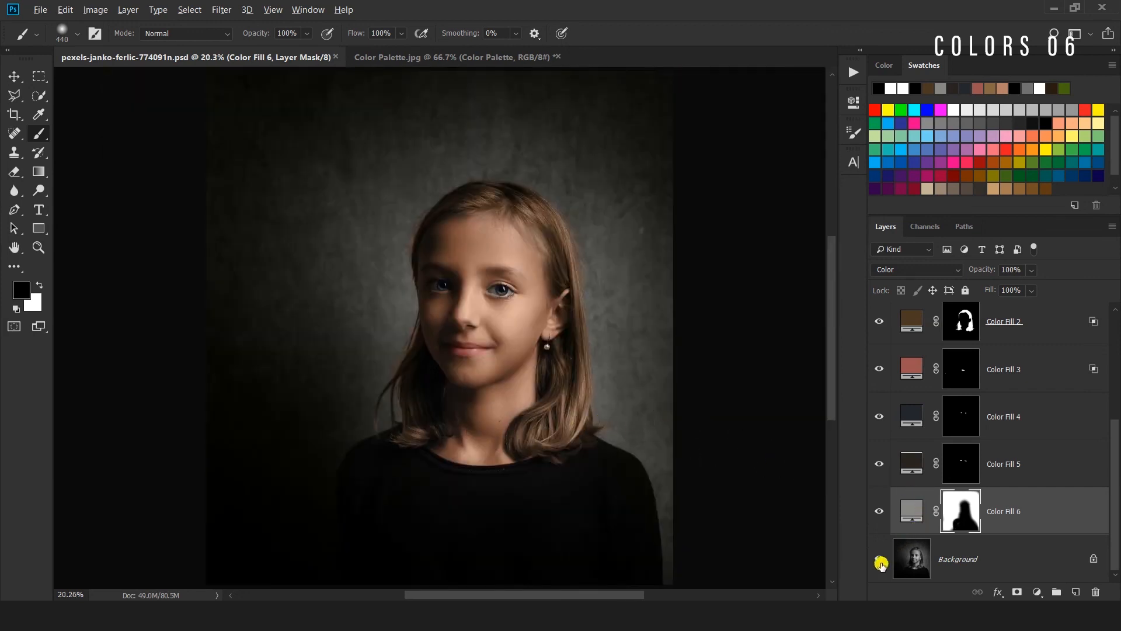
pyautogui.keyDown('alt'); pyautogui.click(880, 563); pyautogui.keyUp('alt')
pyautogui.keyDown('alt'); pyautogui.click(880, 563); pyautogui.keyUp('alt')
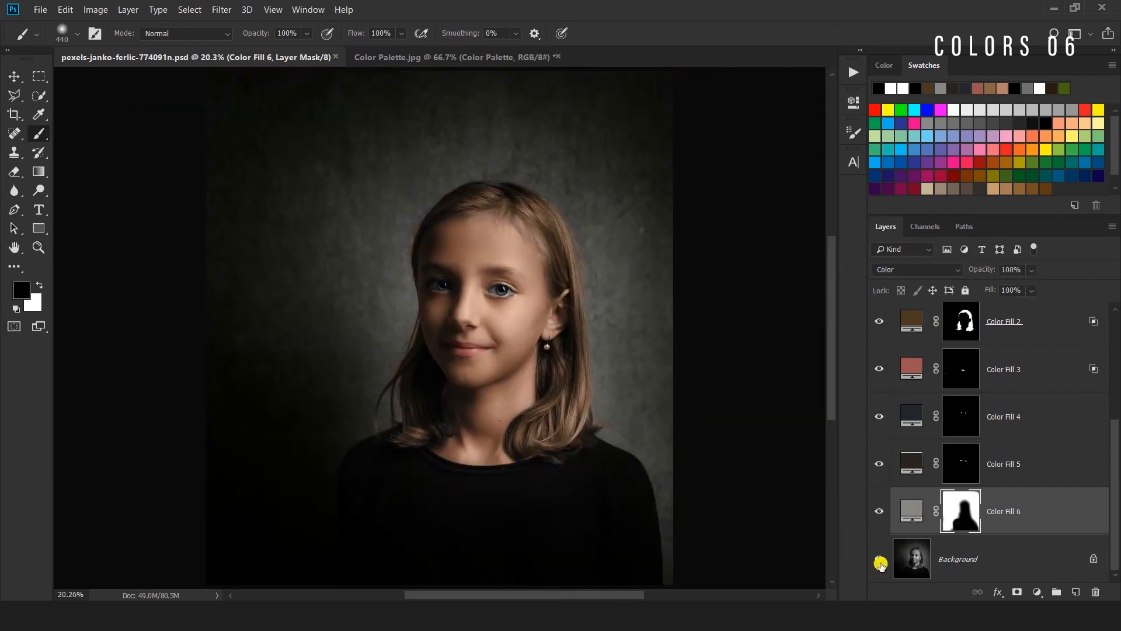